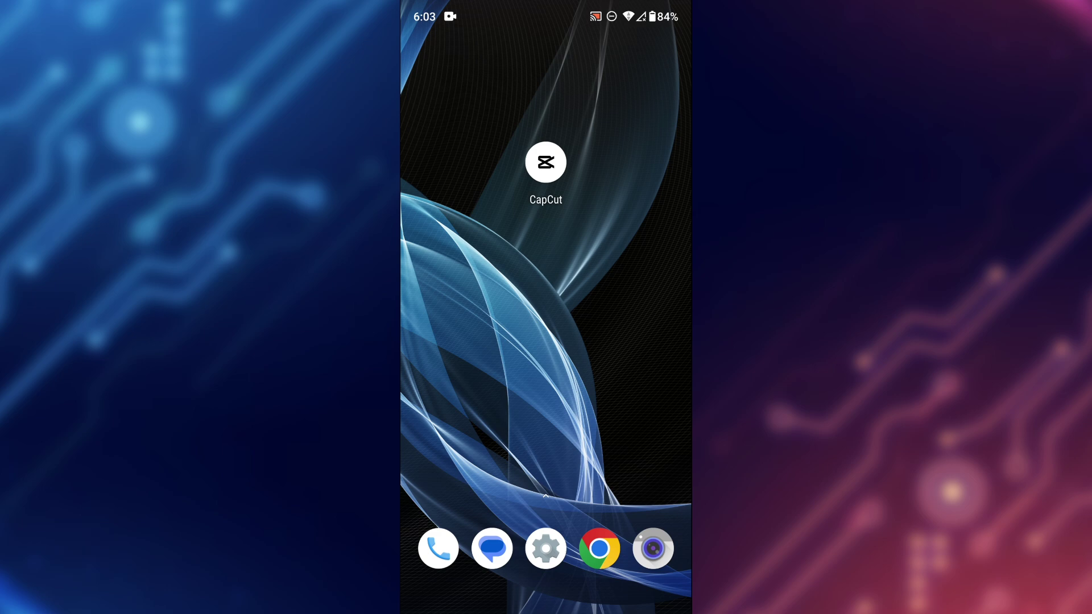
# Launch CapCut and start a new project from the slideshow photos, opening on the island aerial.
pyautogui.click(560, 154)
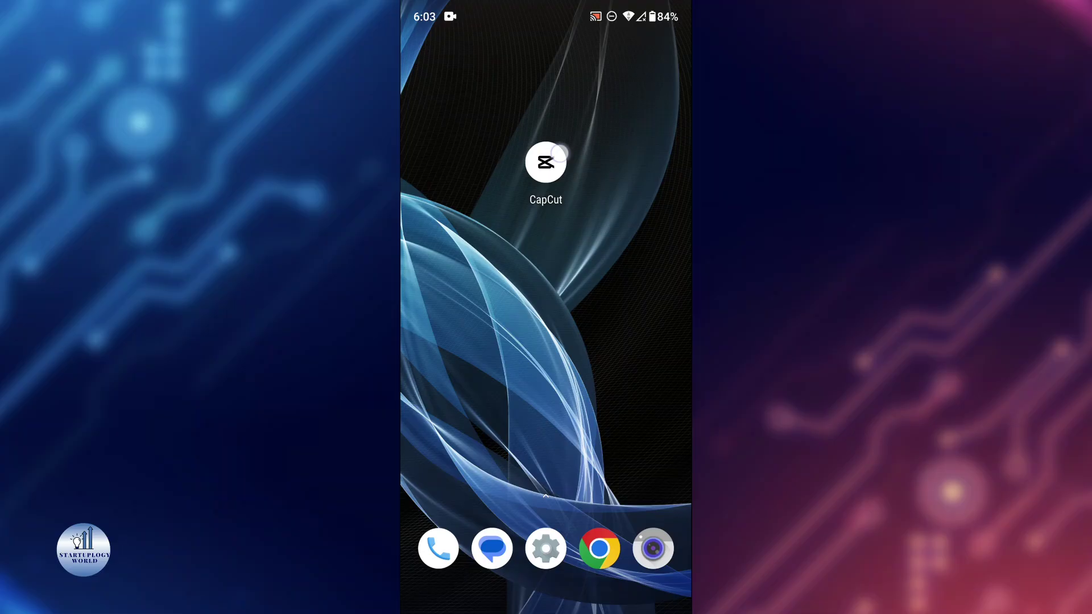
pyautogui.click(559, 152)
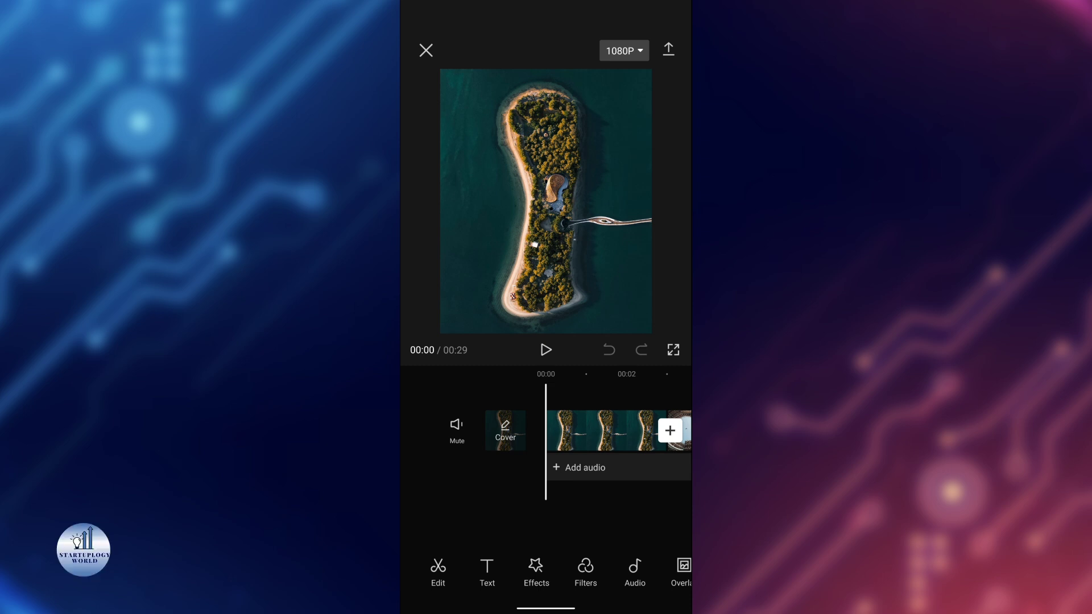
# Change the project's aspect ratio to 9:16 portrait and confirm it.
pyautogui.moveTo(626, 515); pyautogui.dragTo(485, 525)
pyautogui.moveTo(595, 517); pyautogui.dragTo(529, 518)
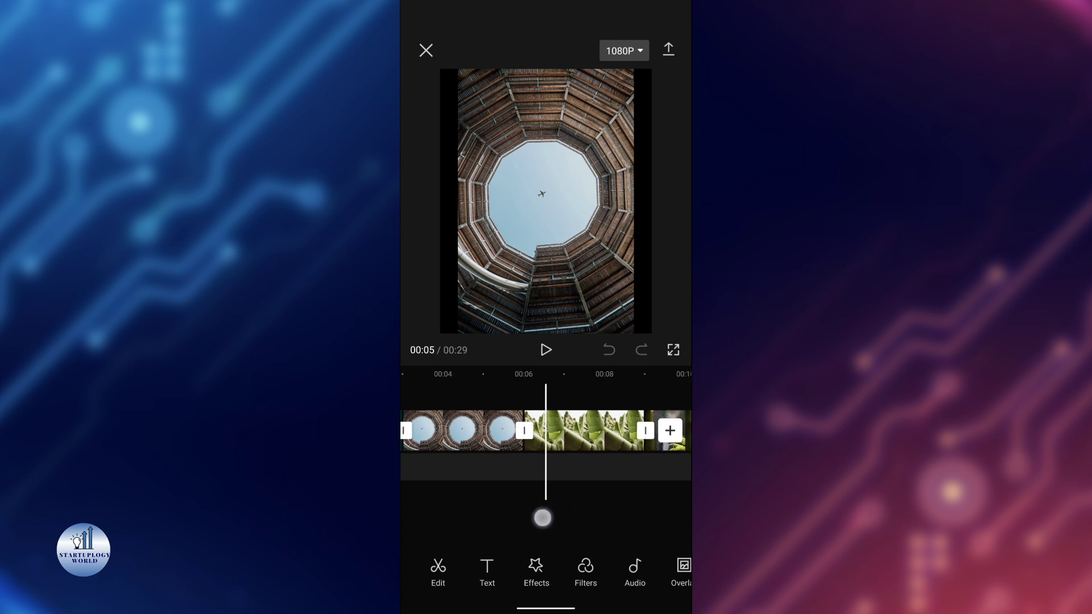
pyautogui.moveTo(598, 507)
pyautogui.mouseDown()
pyautogui.moveTo(509, 517)
pyautogui.moveTo(572, 502)
pyautogui.moveTo(527, 502)
pyautogui.mouseUp()
pyautogui.moveTo(619, 565); pyautogui.dragTo(441, 579)
pyautogui.click(543, 572)
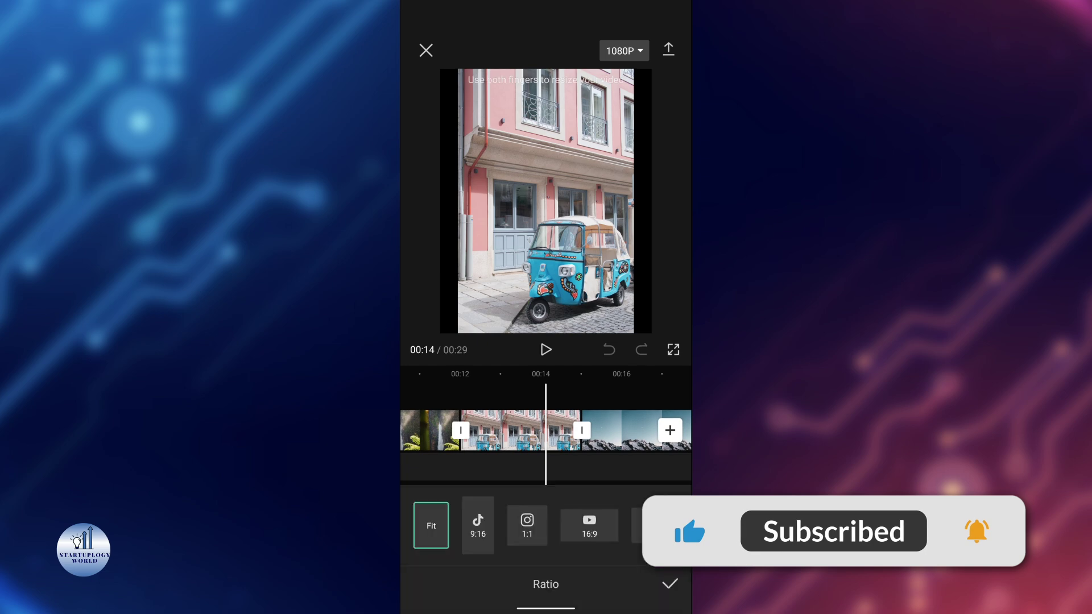
pyautogui.click(478, 529)
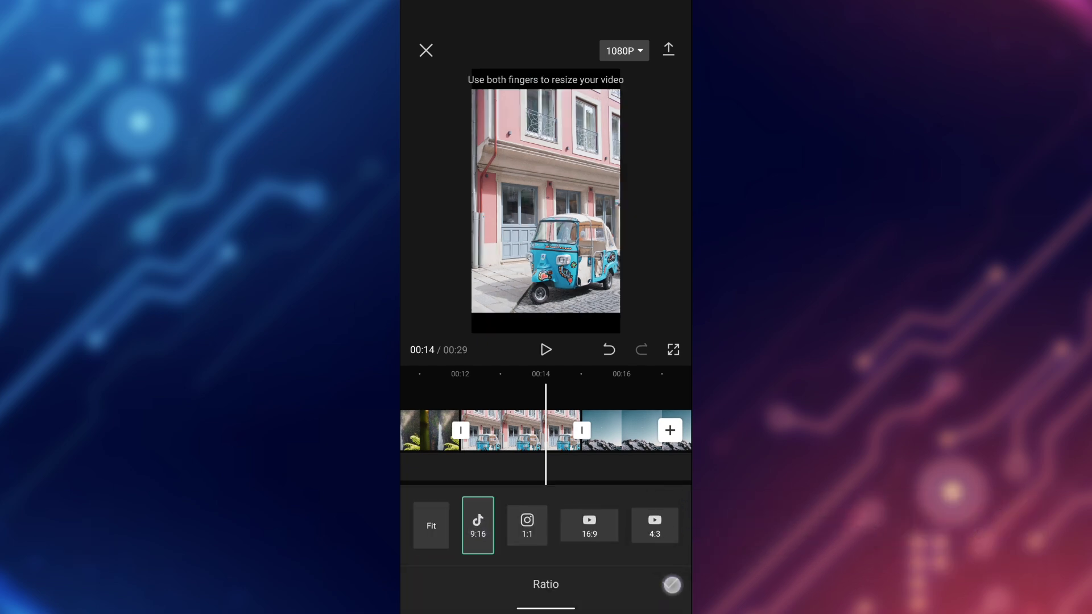
pyautogui.click(672, 584)
pyautogui.hscroll(-10, 546, 431)
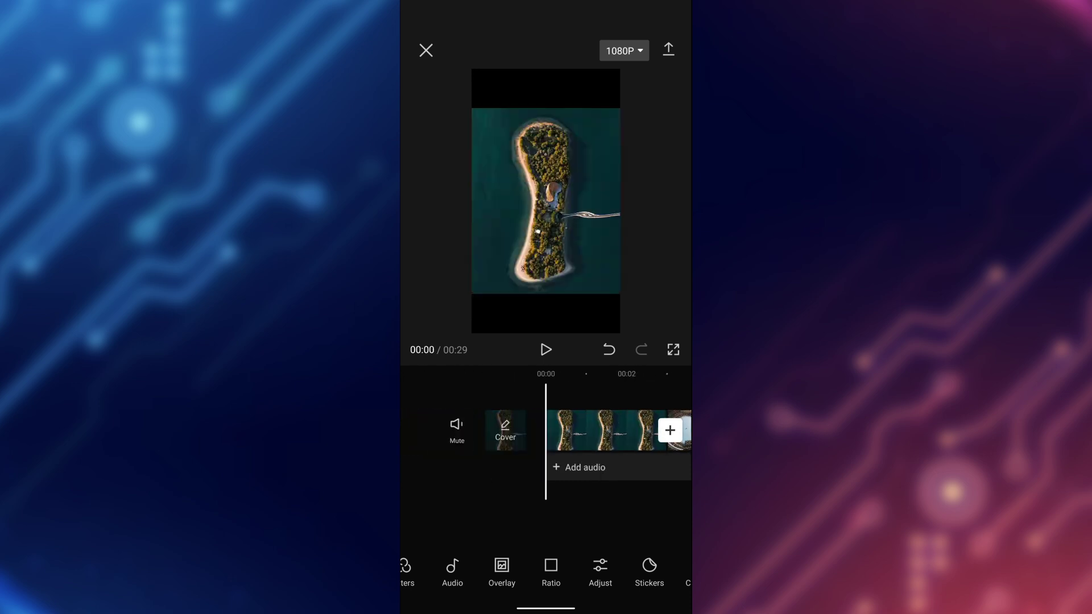
# Enlarge the island and tower photos so each fills the 9:16 frame.
pyautogui.click(607, 430)
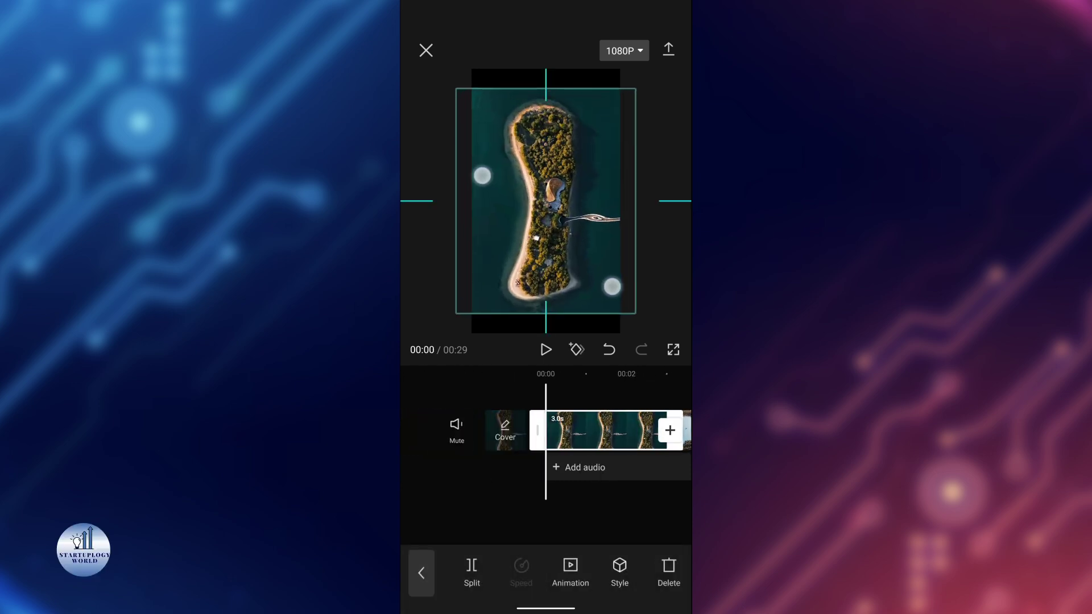
pyautogui.moveTo(495, 185); pyautogui.dragTo(467, 154)
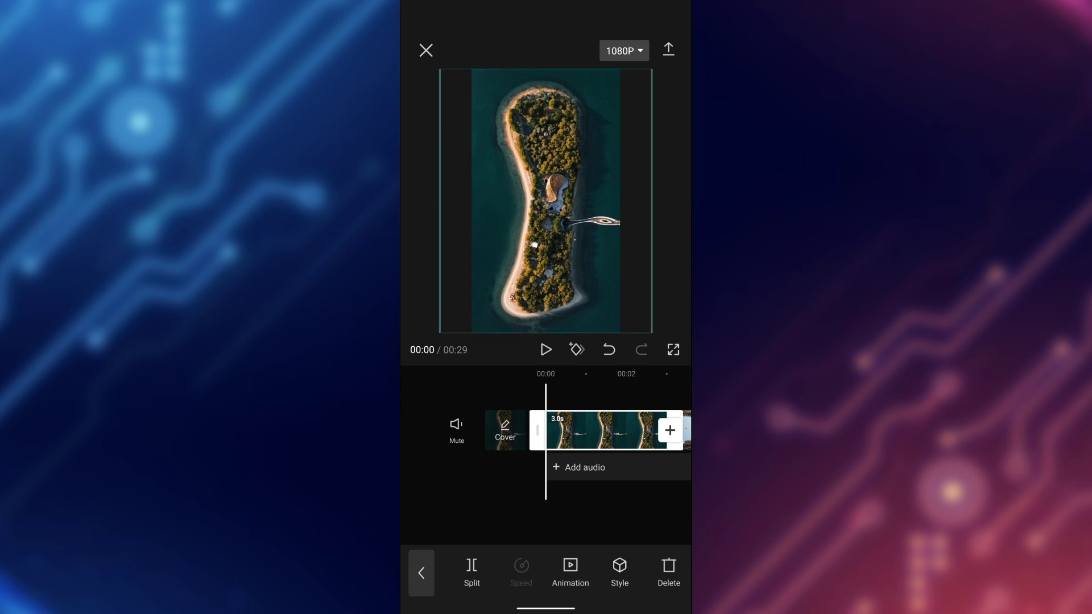
pyautogui.moveTo(648, 510); pyautogui.dragTo(550, 512)
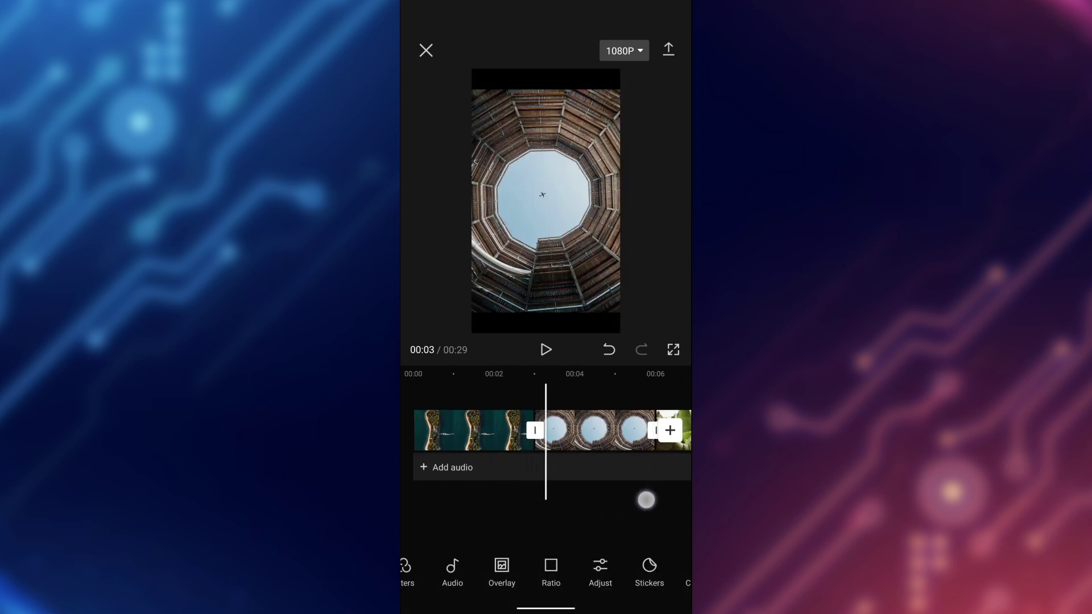
pyautogui.moveTo(645, 499); pyautogui.dragTo(618, 505)
pyautogui.click(569, 430)
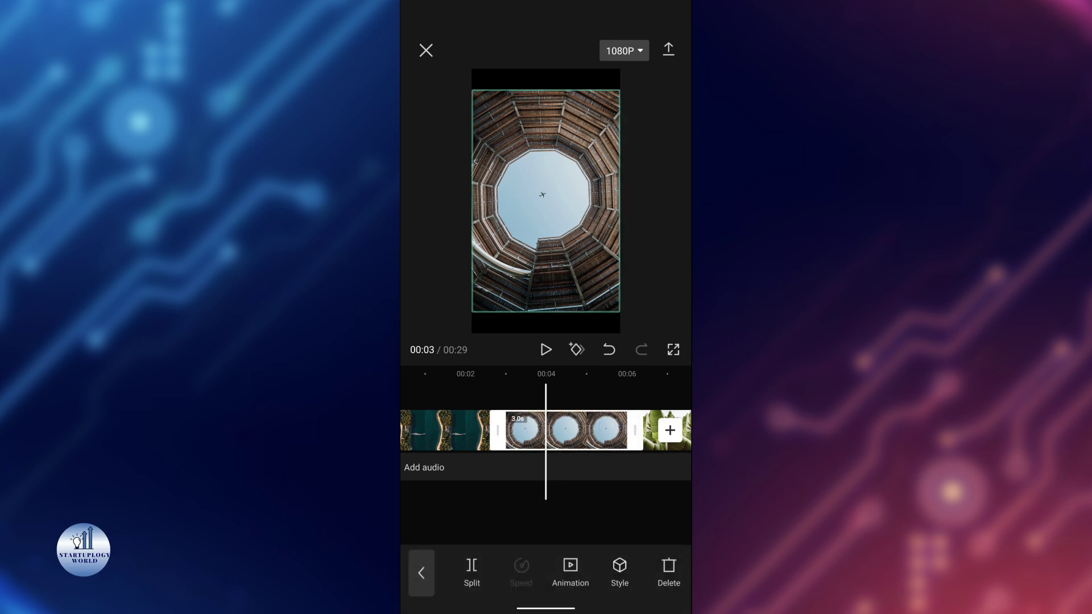
pyautogui.moveTo(487, 176); pyautogui.dragTo(468, 163)
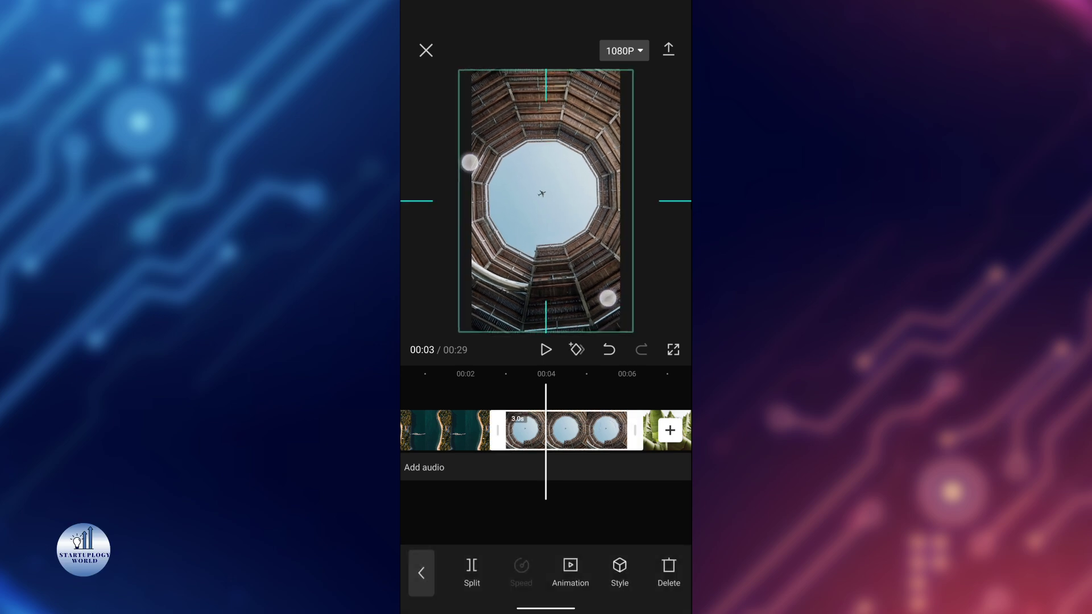
pyautogui.moveTo(629, 497); pyautogui.dragTo(621, 497)
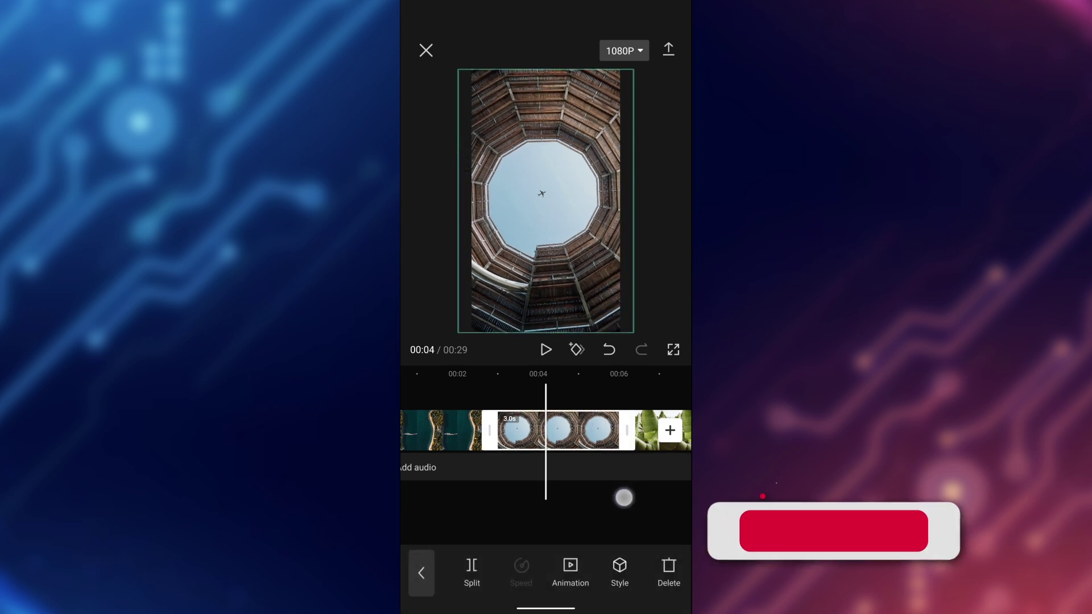
pyautogui.click(617, 506)
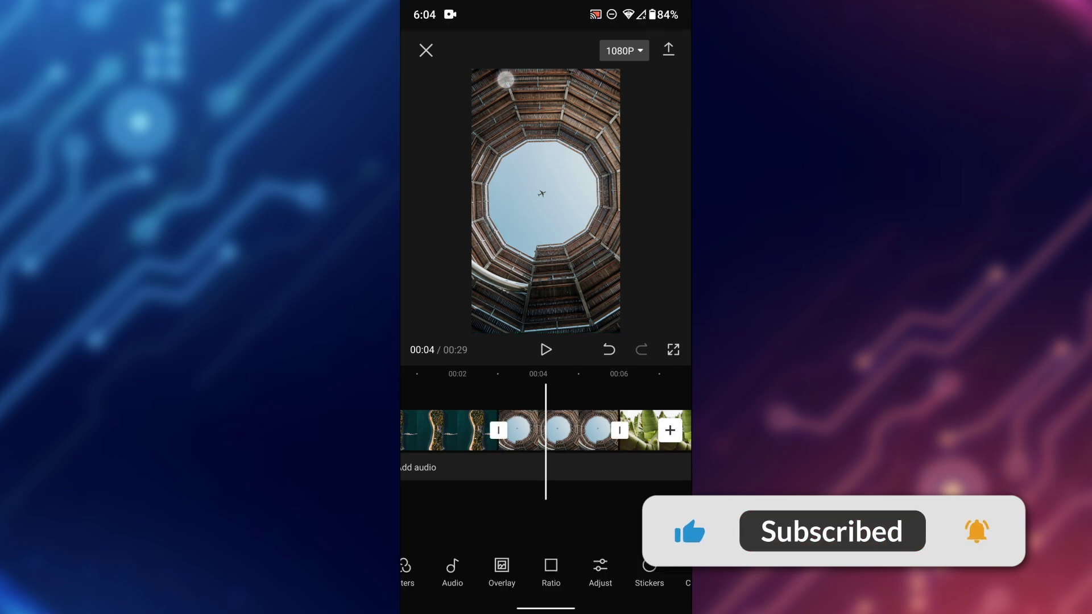
# Raise the phone's screen brightness from the quick settings panel.
pyautogui.moveTo(504, 78); pyautogui.dragTo(504, 398)
pyautogui.moveTo(488, 98); pyautogui.dragTo(591, 97)
pyautogui.moveTo(565, 512); pyautogui.dragTo(564, 352)
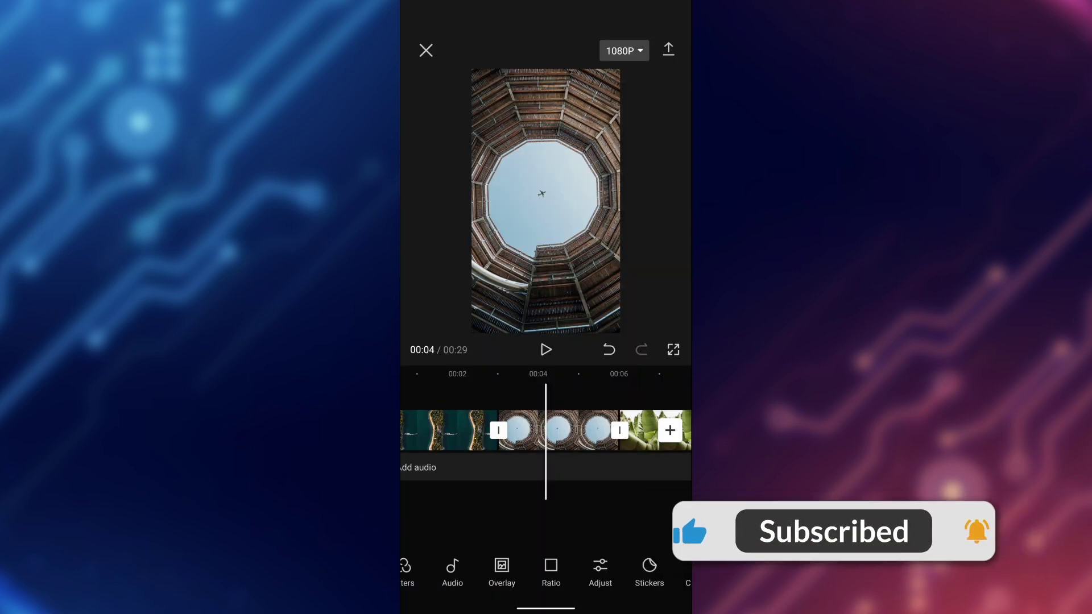
# Enlarge the banana-leaf and waterfall photos to fill the frame.
pyautogui.moveTo(570, 437); pyautogui.dragTo(490, 437)
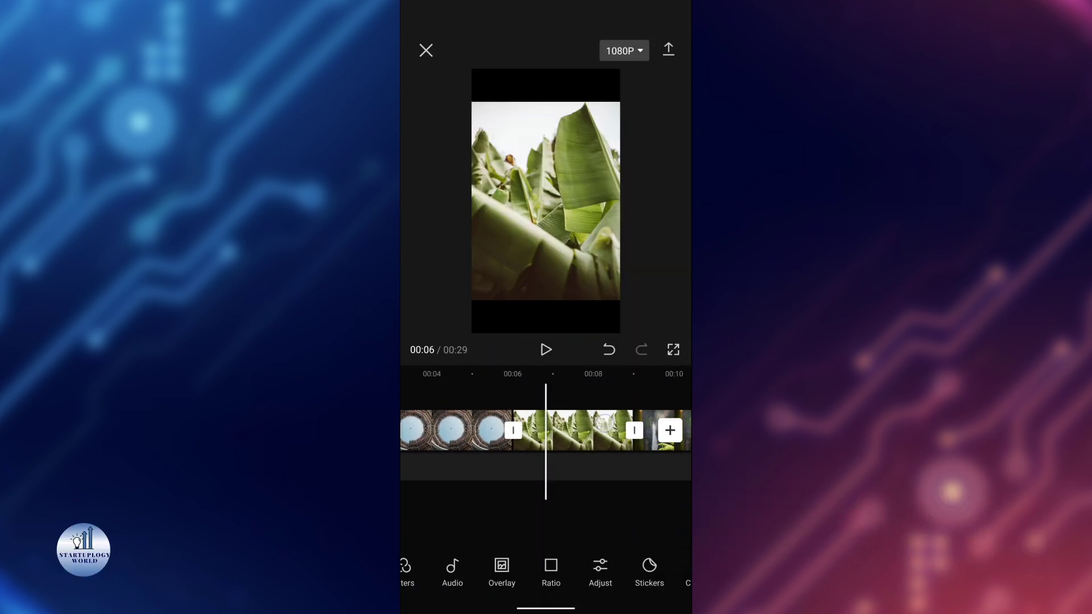
pyautogui.click(574, 430)
pyautogui.moveTo(483, 178); pyautogui.dragTo(464, 160)
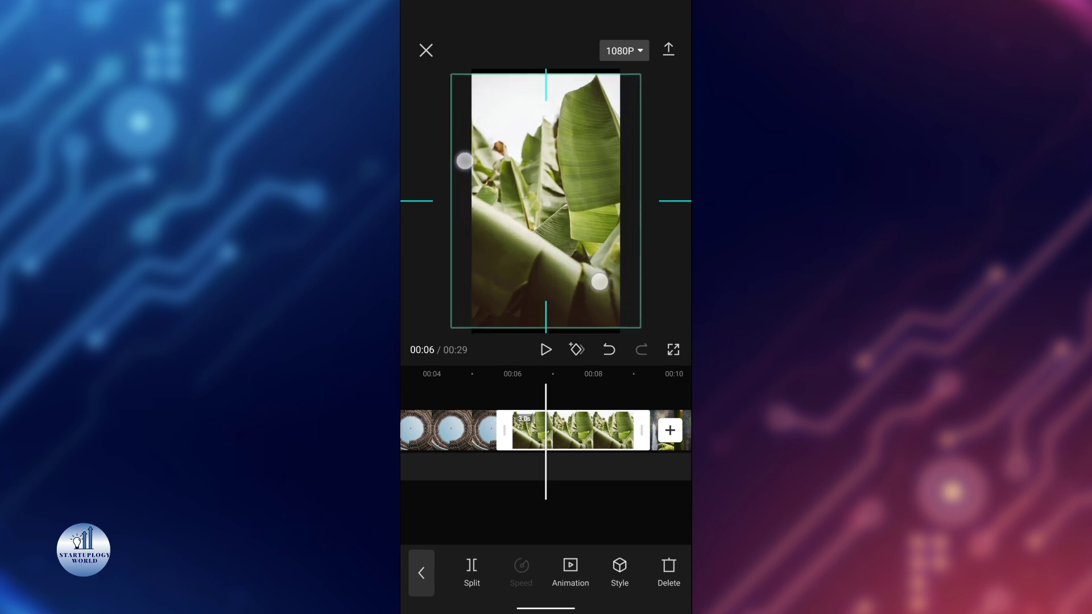
pyautogui.moveTo(618, 491)
pyautogui.mouseDown()
pyautogui.moveTo(538, 515)
pyautogui.moveTo(477, 516)
pyautogui.mouseUp()
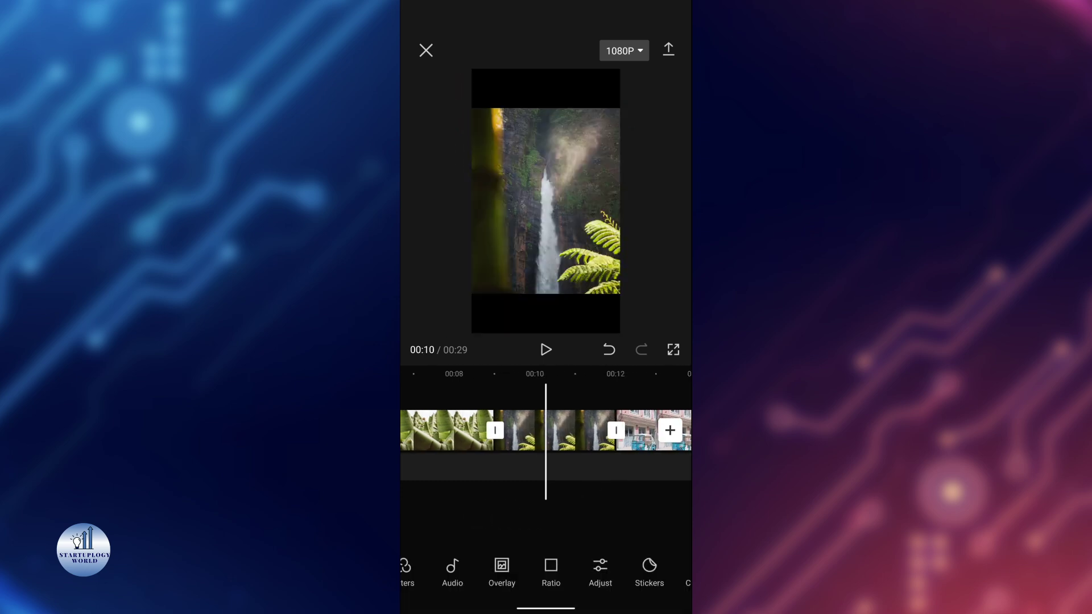
pyautogui.click(576, 423)
pyautogui.moveTo(468, 118); pyautogui.dragTo(451, 90)
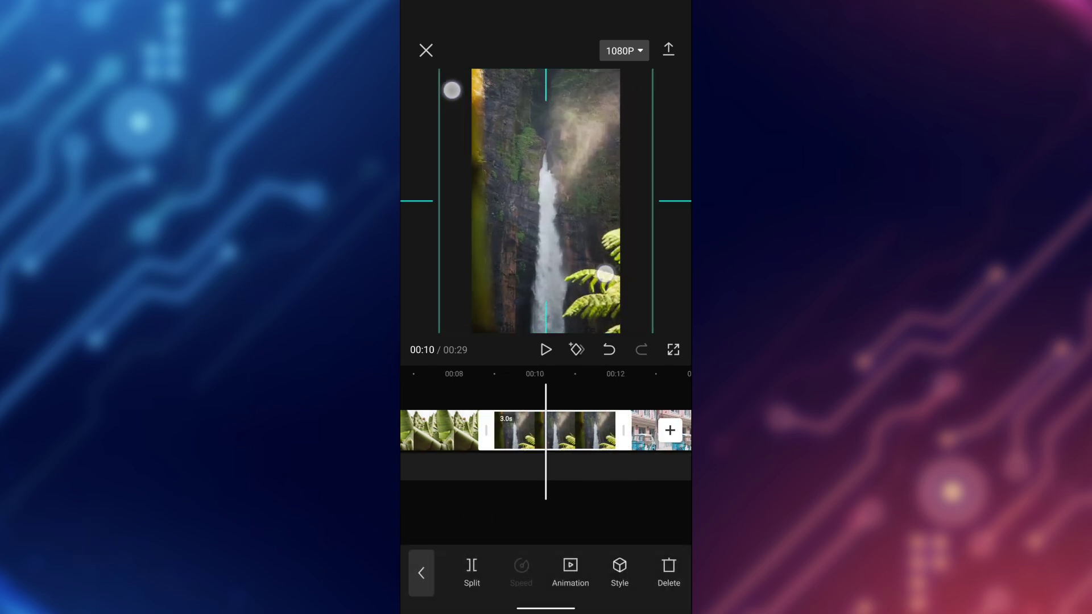
pyautogui.moveTo(605, 274)
pyautogui.mouseDown()
pyautogui.moveTo(616, 264)
pyautogui.moveTo(604, 244)
pyautogui.mouseUp()
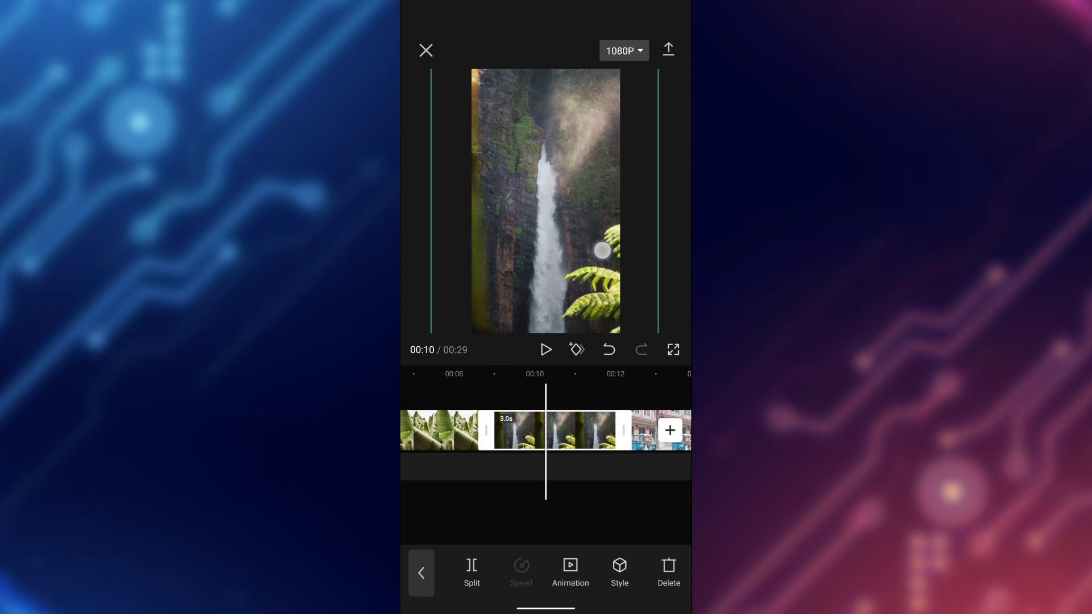
# Enlarge the tuk-tuk, mountain and meadow photos to fill the frame.
pyautogui.moveTo(607, 504); pyautogui.dragTo(520, 503)
pyautogui.click(580, 430)
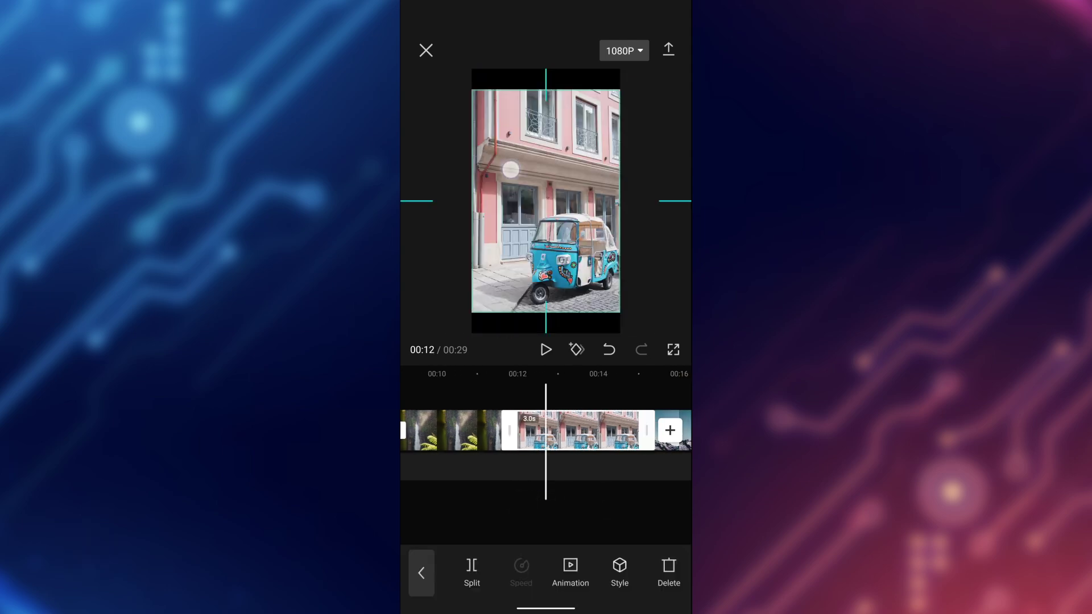
pyautogui.moveTo(546, 199); pyautogui.dragTo(558, 187)
pyautogui.moveTo(626, 447); pyautogui.dragTo(533, 445)
pyautogui.click(602, 431)
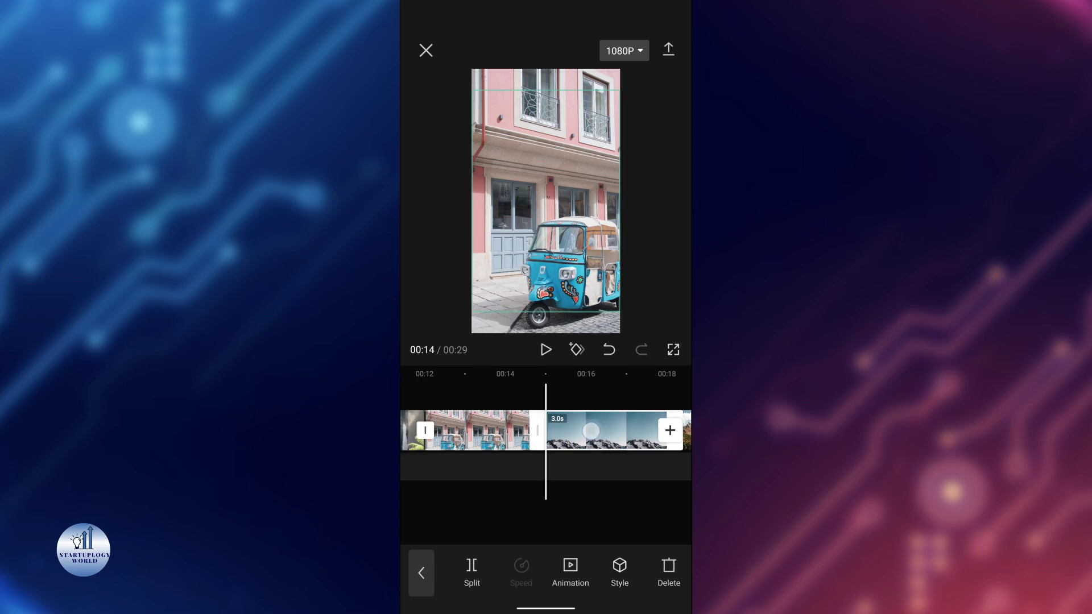
pyautogui.moveTo(545, 199); pyautogui.dragTo(563, 199)
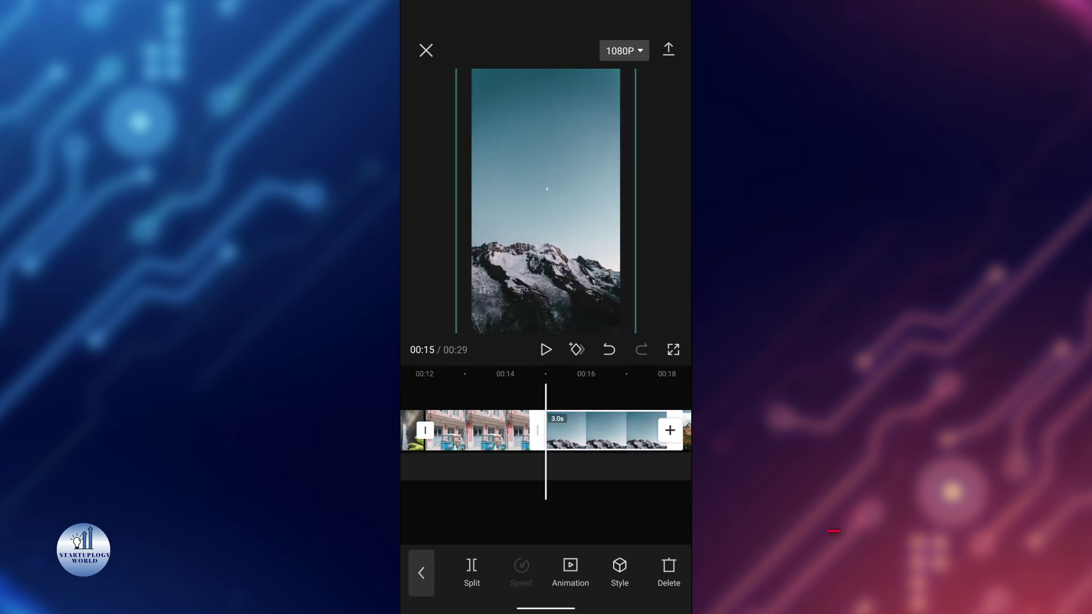
pyautogui.moveTo(654, 514); pyautogui.dragTo(534, 517)
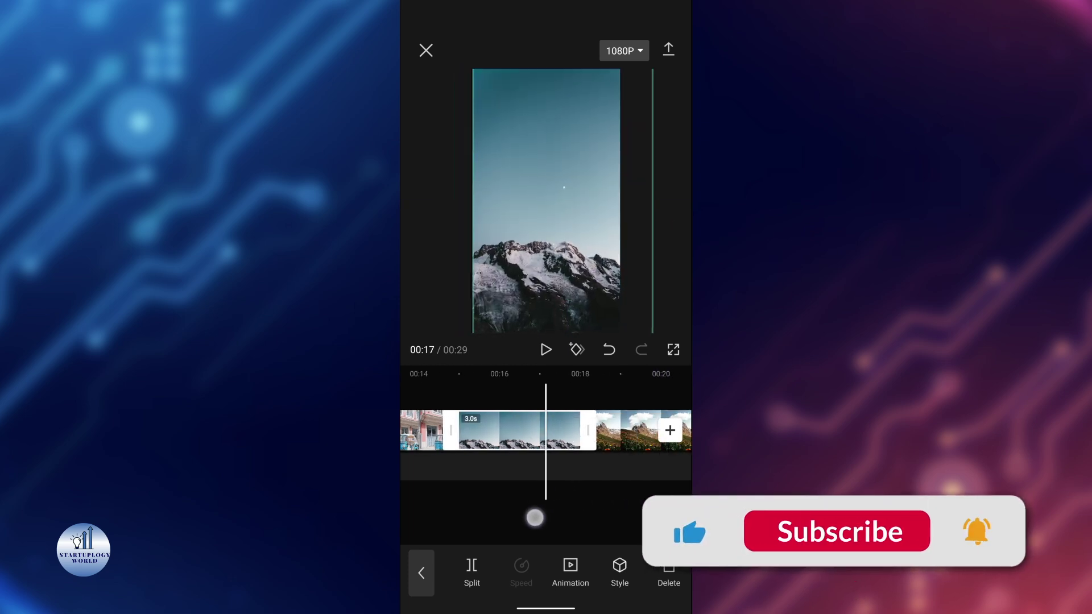
pyautogui.moveTo(597, 267)
pyautogui.mouseDown()
pyautogui.moveTo(621, 299)
pyautogui.moveTo(586, 277)
pyautogui.mouseUp()
# Enlarge the girl and bubble photos, then return to the slideshow start.
pyautogui.moveTo(614, 512); pyautogui.dragTo(486, 518)
pyautogui.click(568, 431)
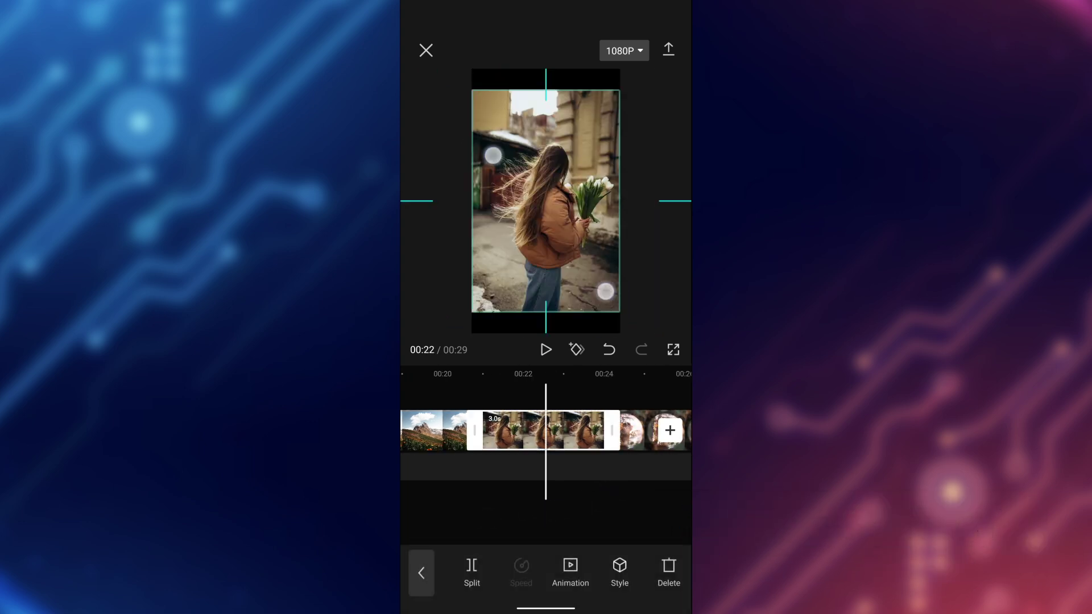
pyautogui.moveTo(604, 290); pyautogui.dragTo(614, 306)
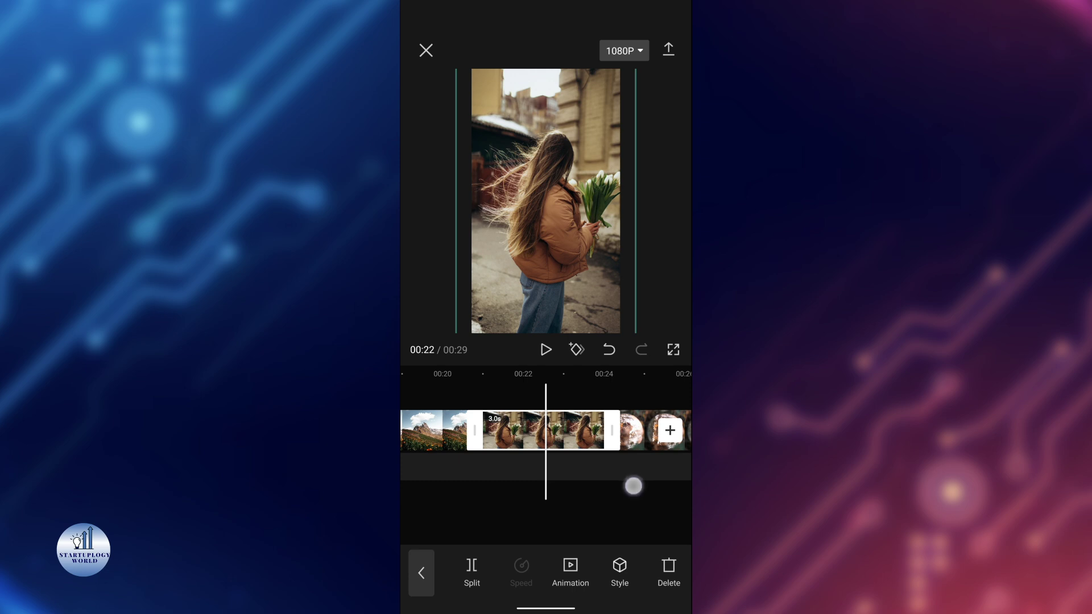
pyautogui.moveTo(633, 487); pyautogui.dragTo(519, 488)
pyautogui.click(536, 429)
pyautogui.moveTo(613, 277); pyautogui.dragTo(625, 287)
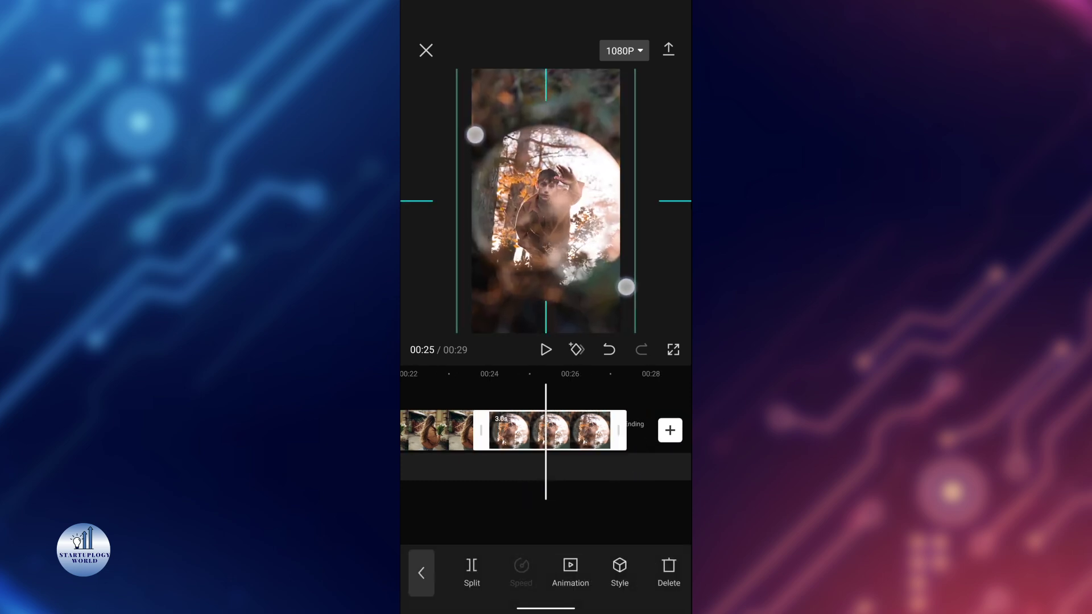
pyautogui.click(496, 511)
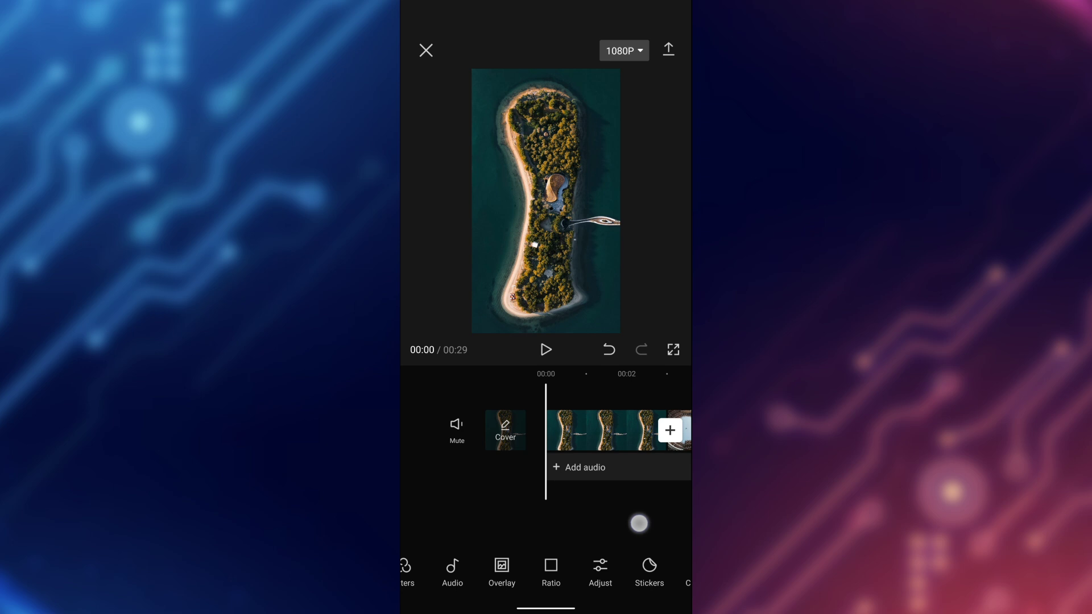
pyautogui.moveTo(639, 523); pyautogui.dragTo(523, 517)
pyautogui.moveTo(650, 519); pyautogui.dragTo(505, 524)
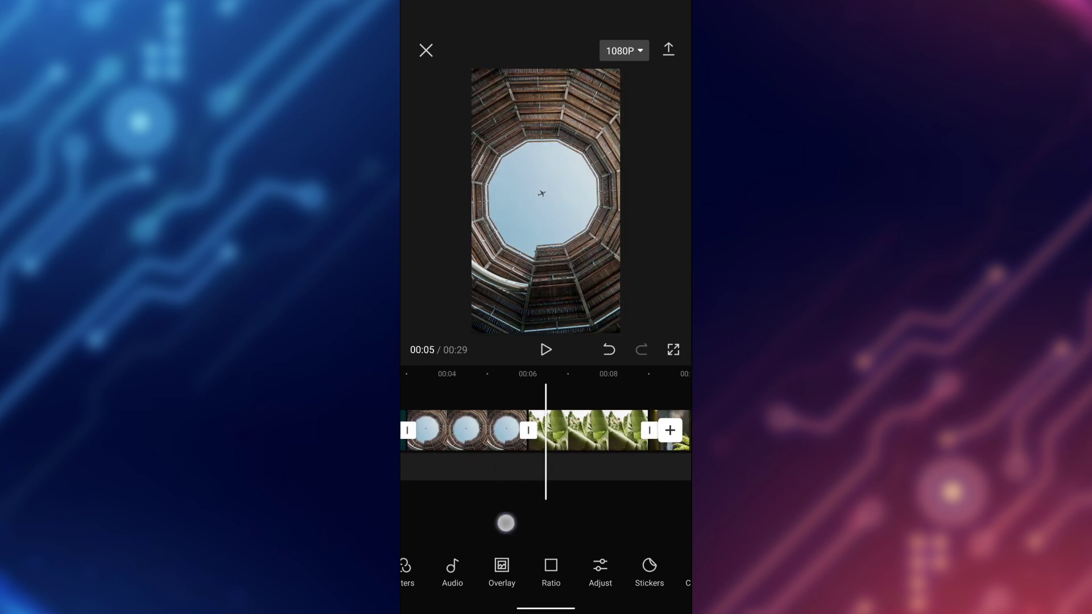
pyautogui.moveTo(638, 512); pyautogui.dragTo(521, 514)
pyautogui.moveTo(626, 500); pyautogui.dragTo(492, 510)
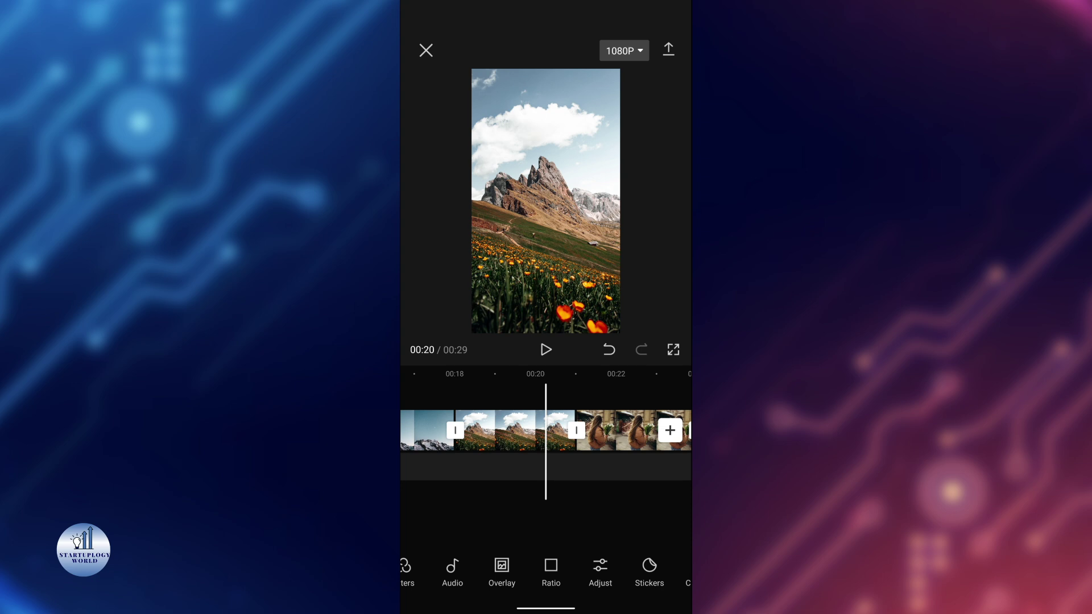
pyautogui.moveTo(466, 523); pyautogui.dragTo(494, 512)
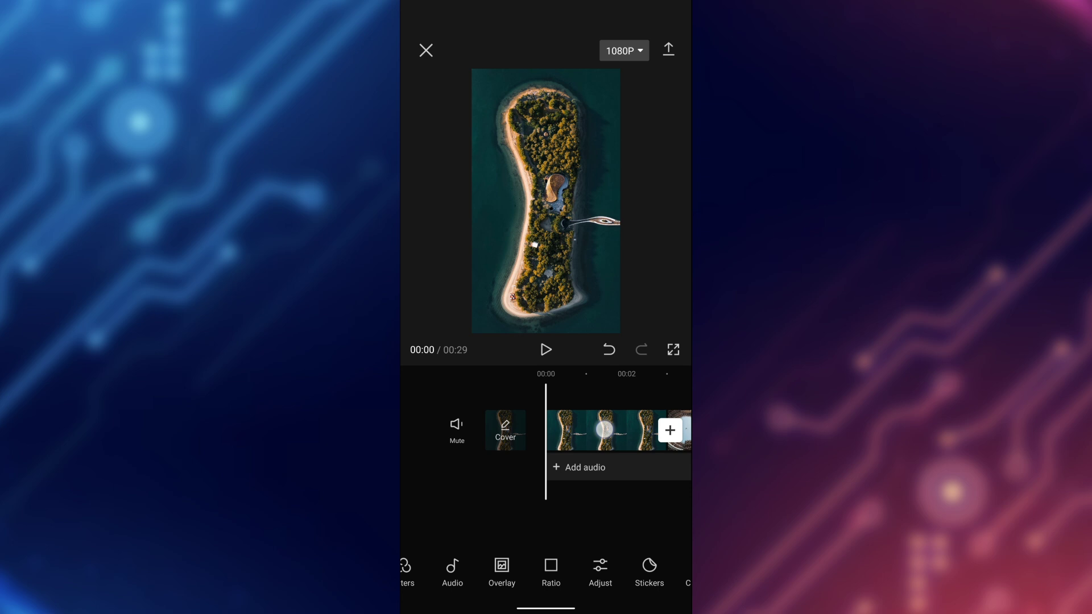
pyautogui.click(604, 429)
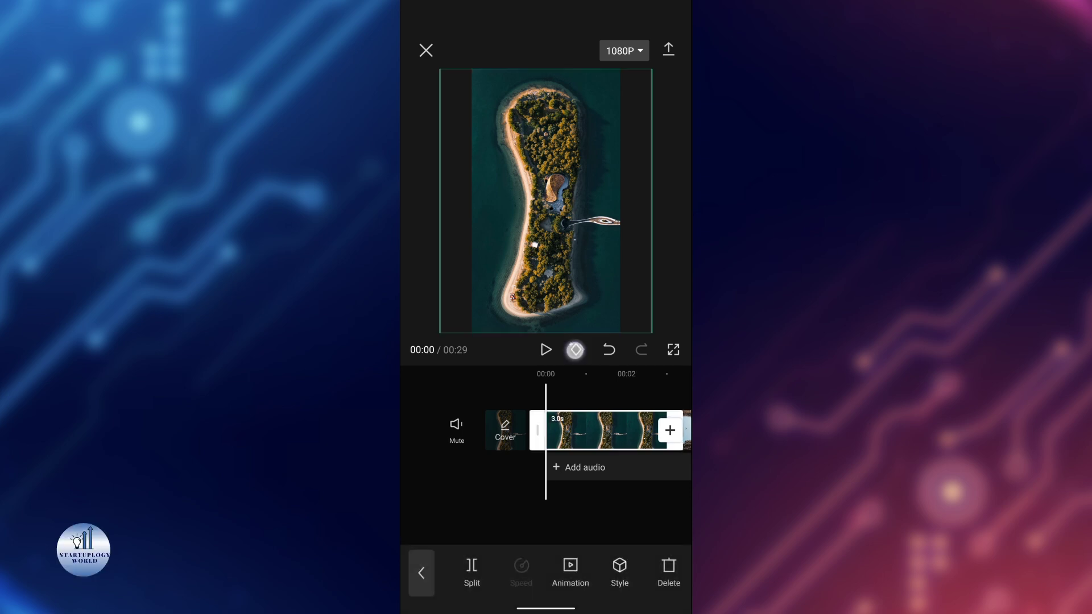
# Keyframe an enlarged end frame on the island clip and play back its zoom.
pyautogui.moveTo(645, 495); pyautogui.dragTo(540, 508)
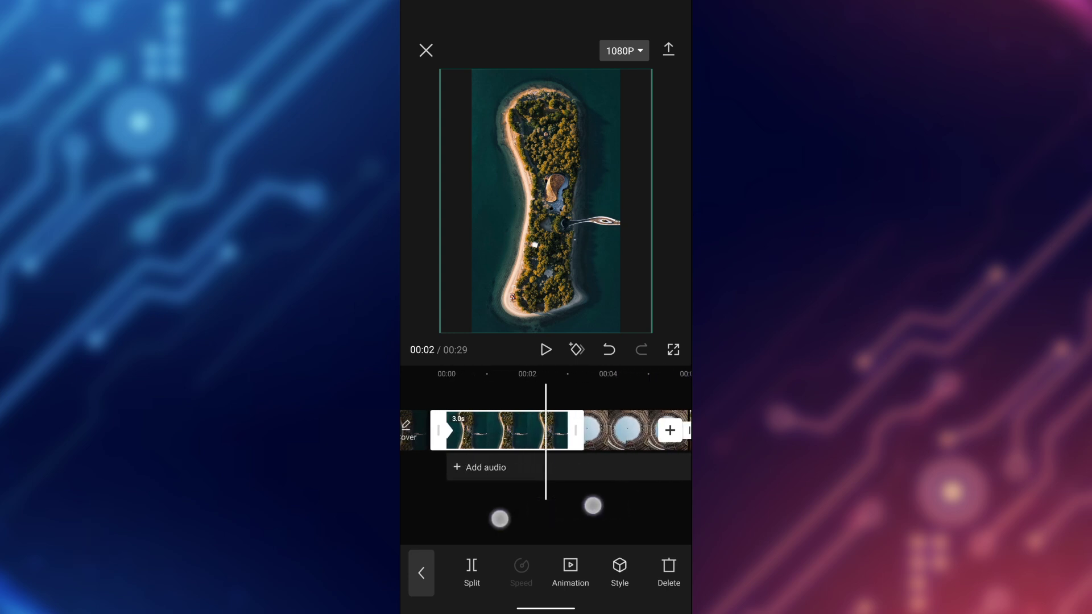
pyautogui.moveTo(589, 506)
pyautogui.mouseDown()
pyautogui.moveTo(618, 509)
pyautogui.moveTo(560, 501)
pyautogui.mouseUp()
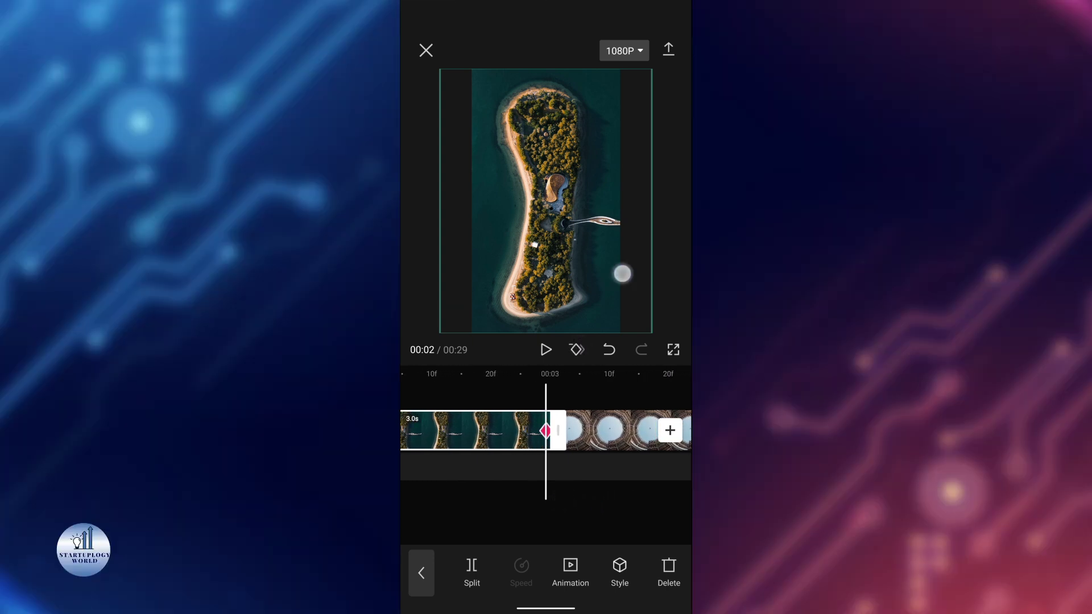
pyautogui.moveTo(622, 273); pyautogui.dragTo(629, 273)
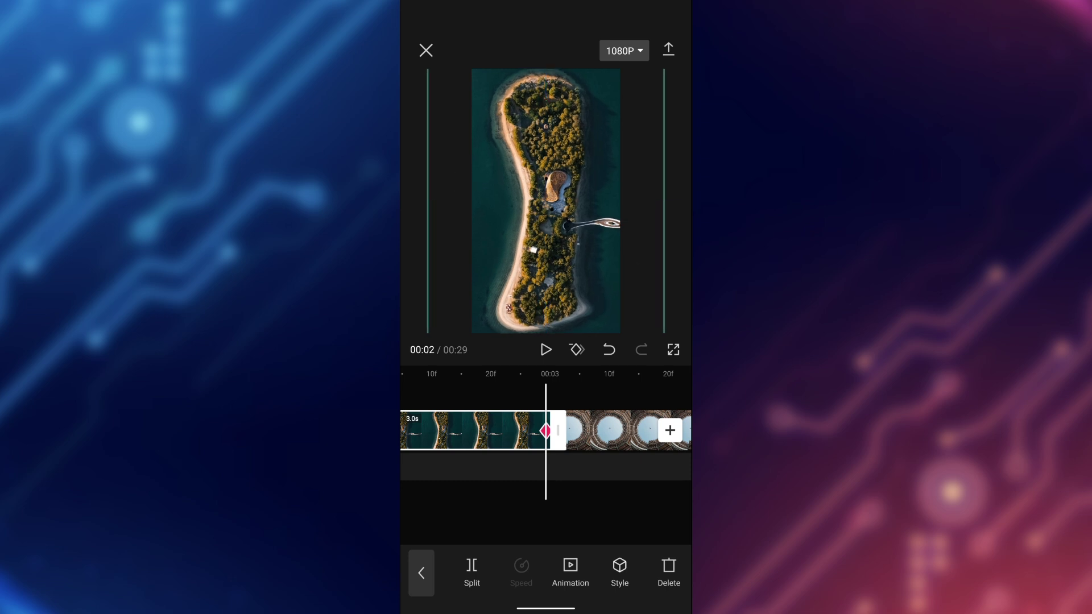
pyautogui.moveTo(514, 507); pyautogui.dragTo(639, 507)
pyautogui.click(546, 352)
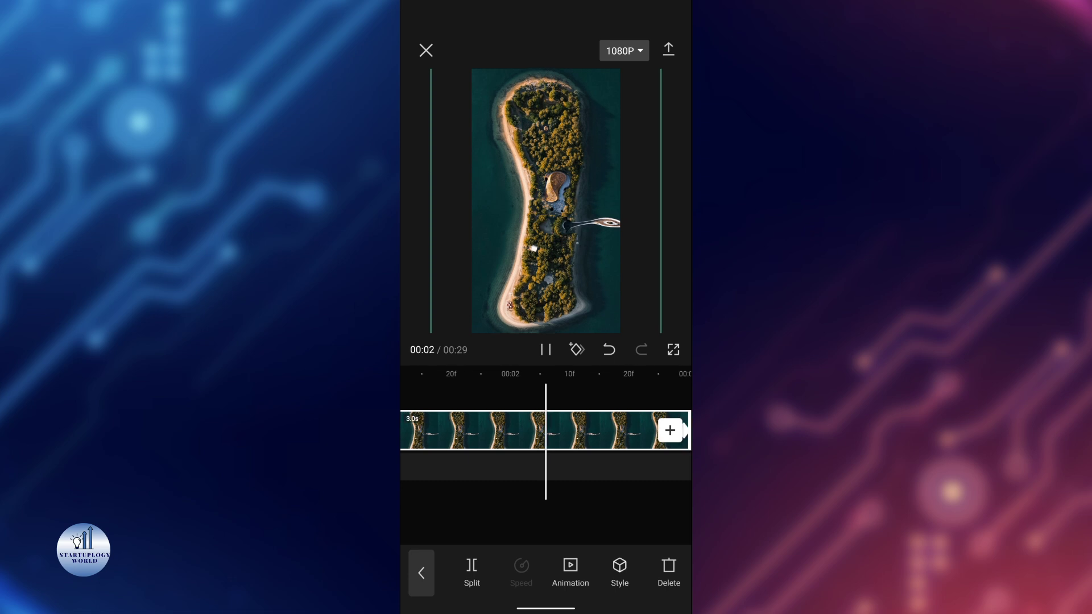
# Keyframe the tower clip: shifted right at its start, shrunk at its end.
pyautogui.moveTo(658, 499); pyautogui.dragTo(555, 498)
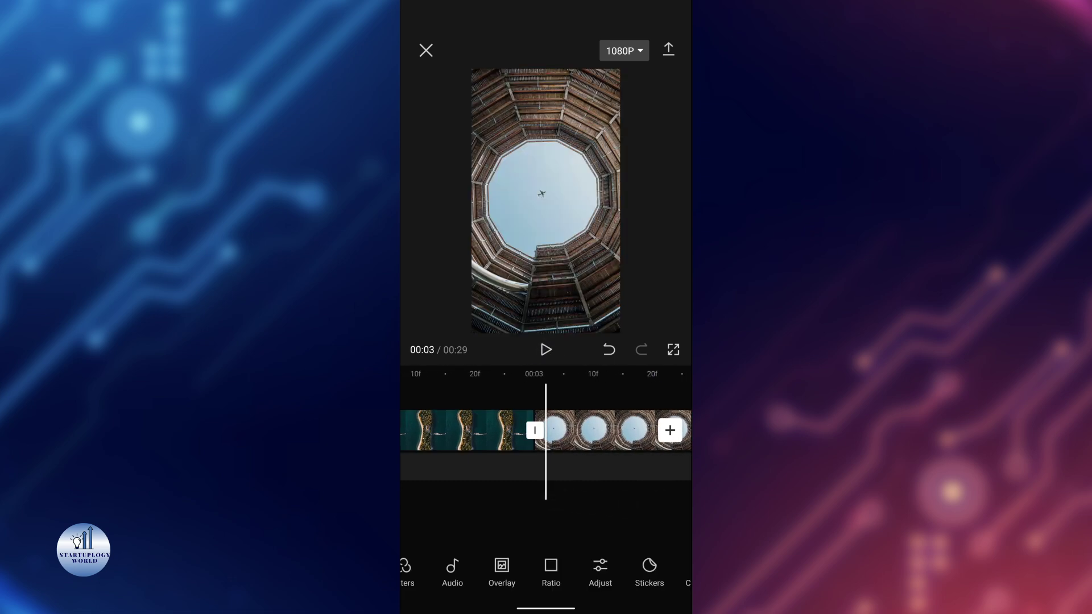
pyautogui.click(597, 431)
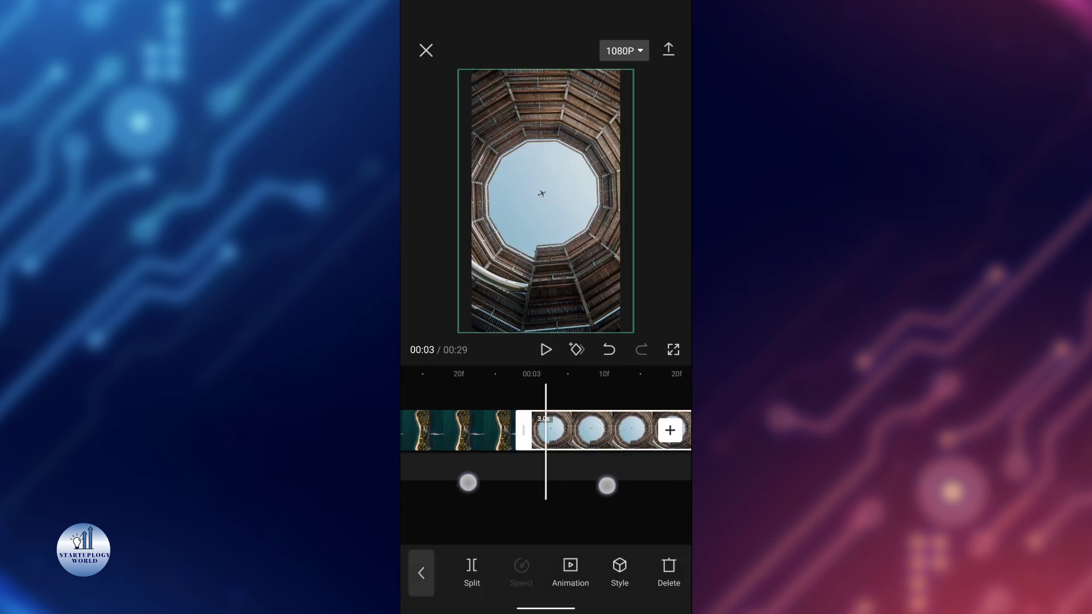
pyautogui.scroll(3, 546, 481)
pyautogui.moveTo(626, 488); pyautogui.dragTo(629, 487)
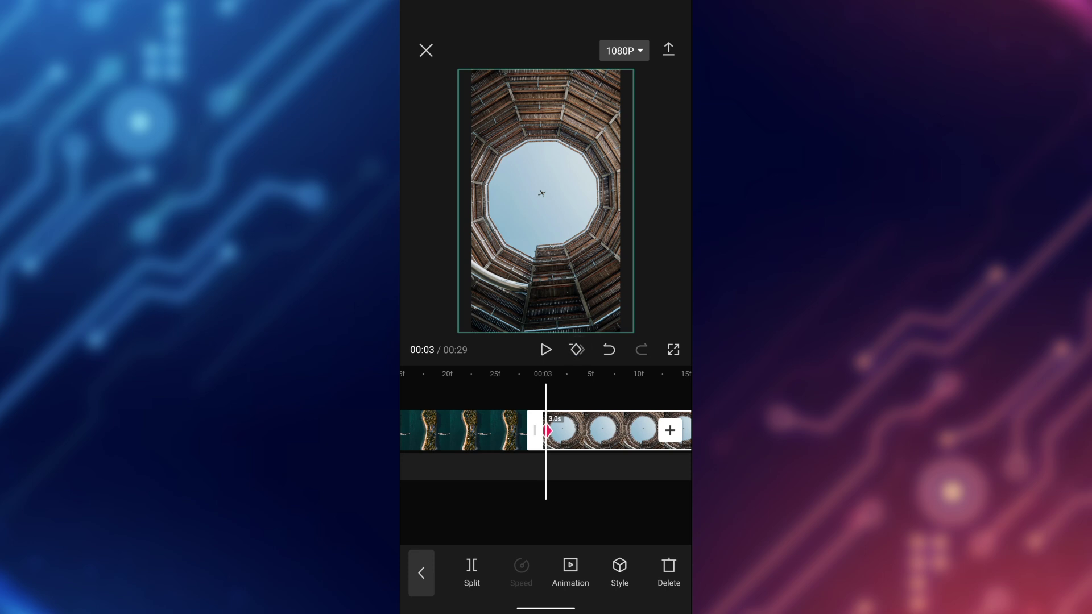
pyautogui.scroll(3, 545, 216)
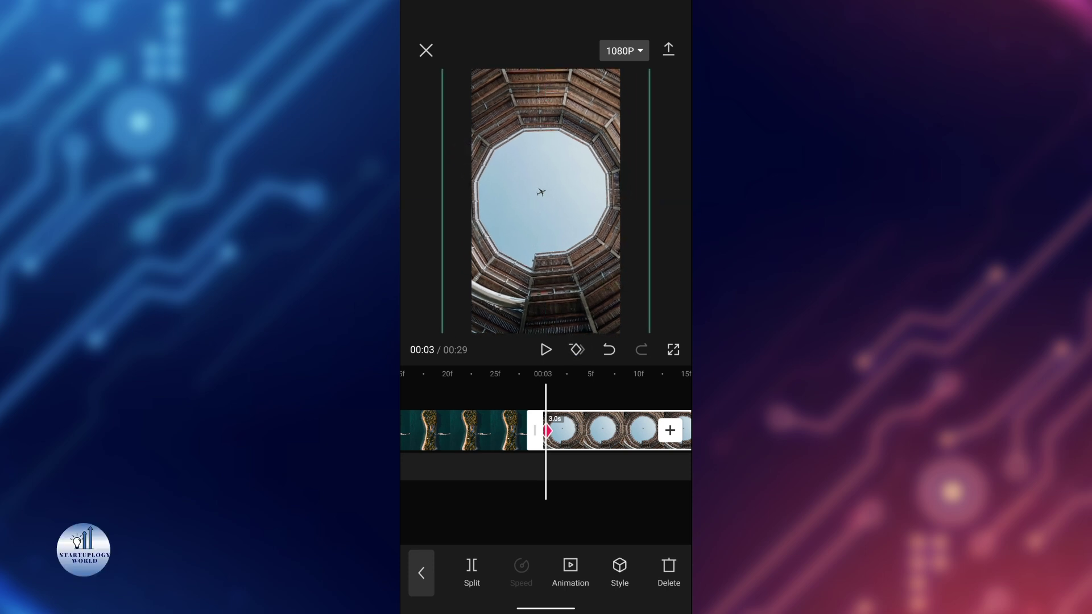
pyautogui.moveTo(604, 254); pyautogui.dragTo(609, 257)
pyautogui.moveTo(643, 507); pyautogui.dragTo(459, 503)
pyautogui.click(493, 505)
pyautogui.scroll(3, 560, 498)
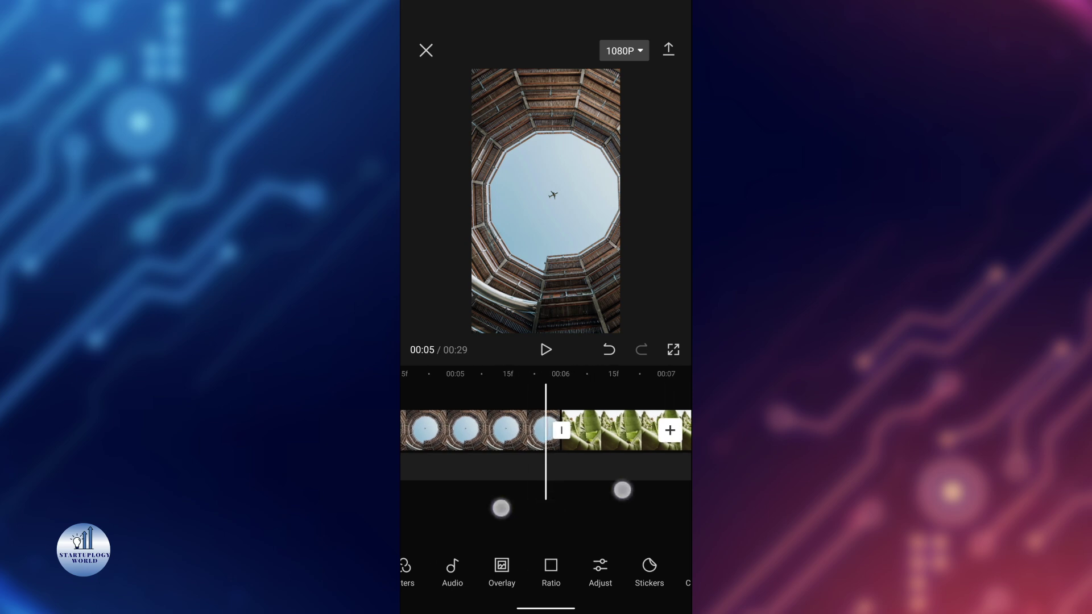
pyautogui.click(514, 429)
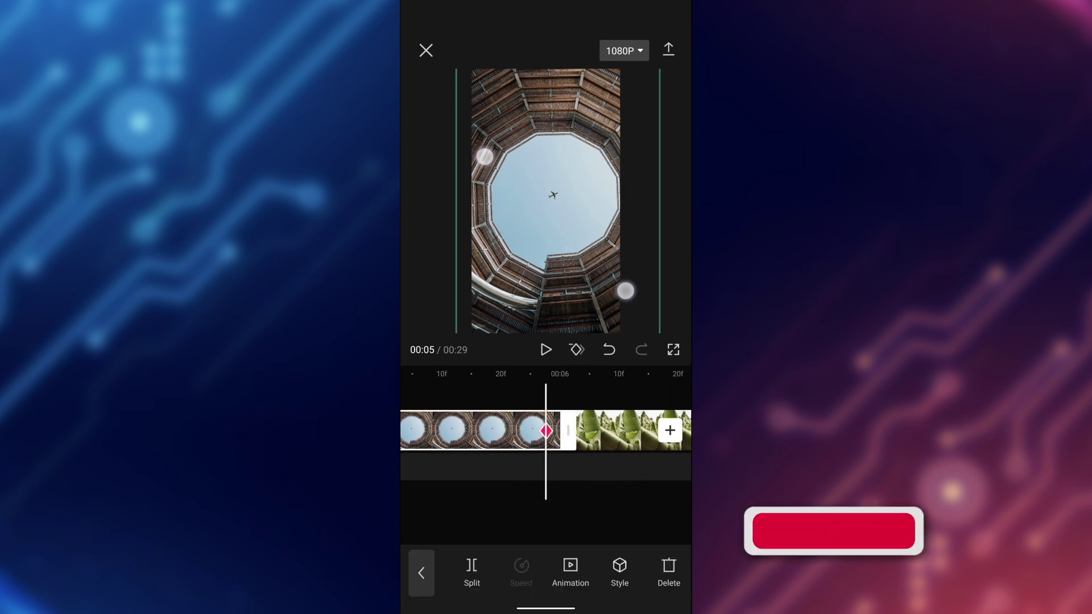
pyautogui.moveTo(484, 155); pyautogui.dragTo(487, 163)
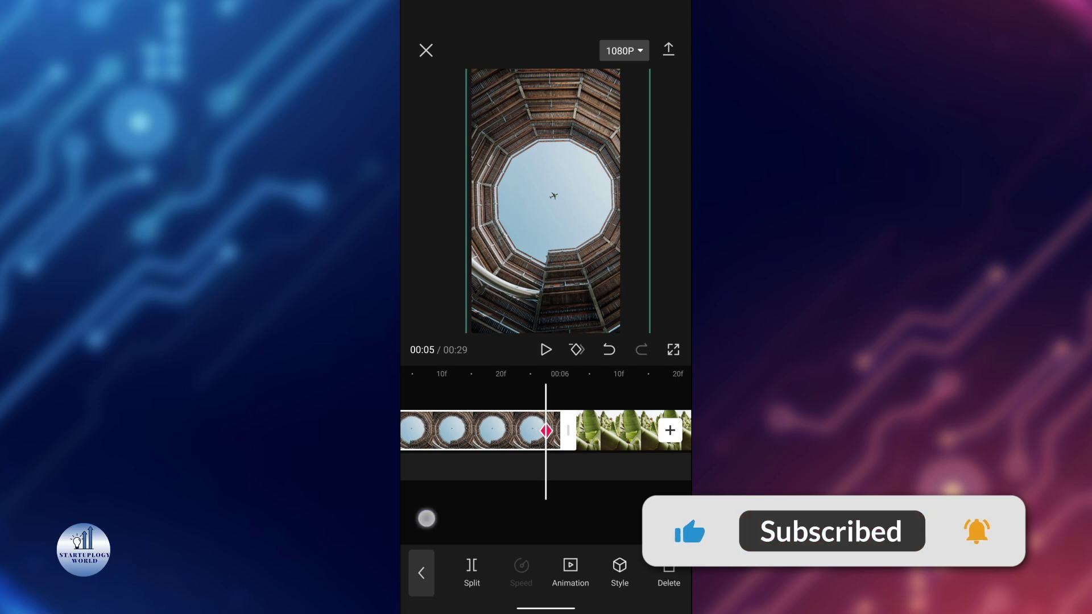
# Play the first photos from the island clip to check their zooms.
pyautogui.moveTo(427, 516); pyautogui.dragTo(641, 485)
pyautogui.click(546, 350)
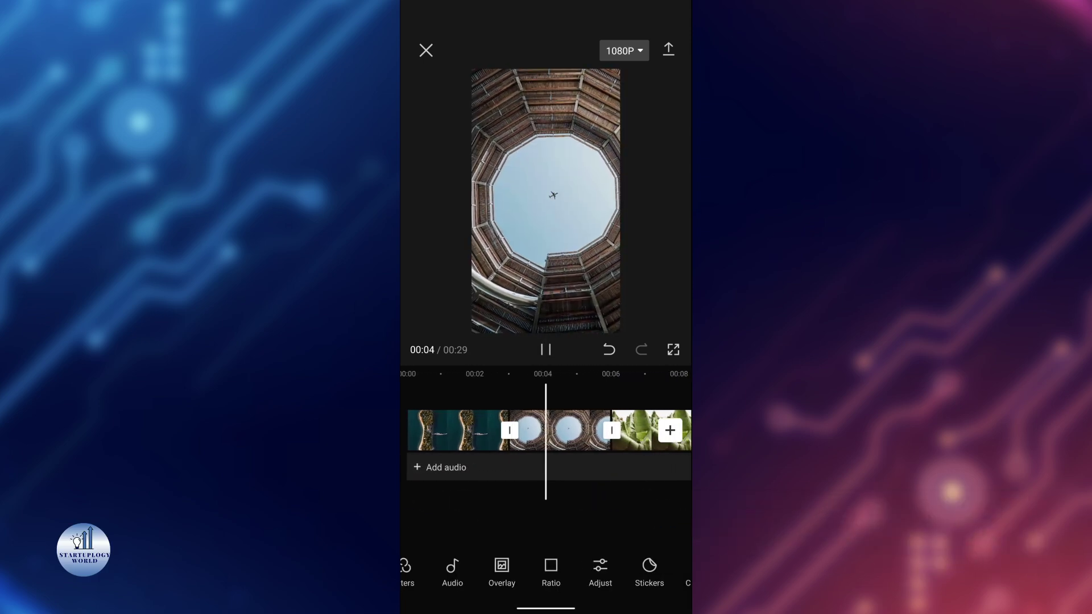
pyautogui.click(546, 349)
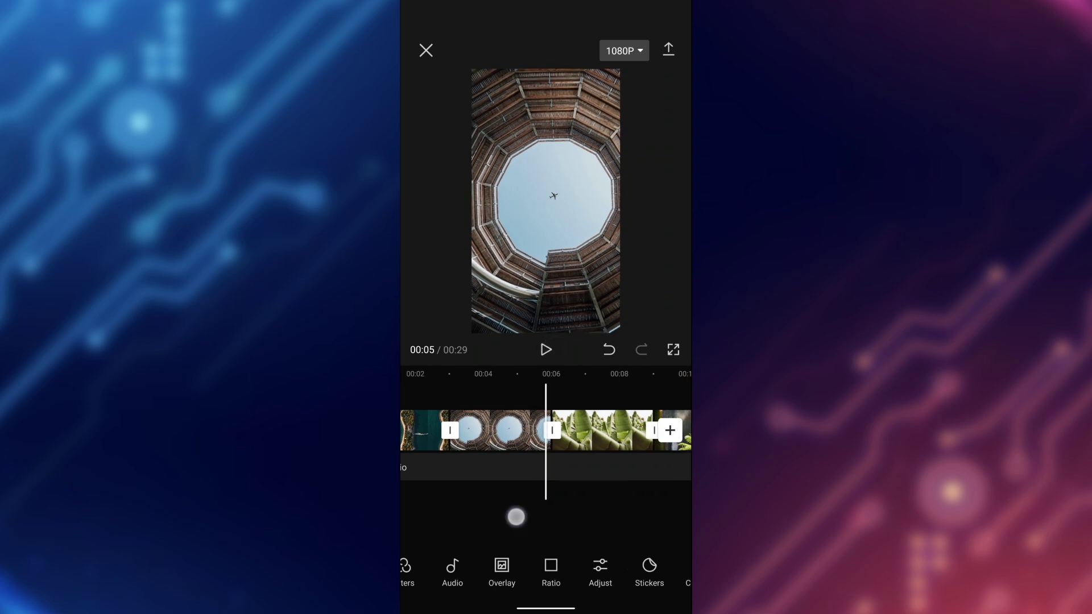
pyautogui.scroll(5, 563, 505)
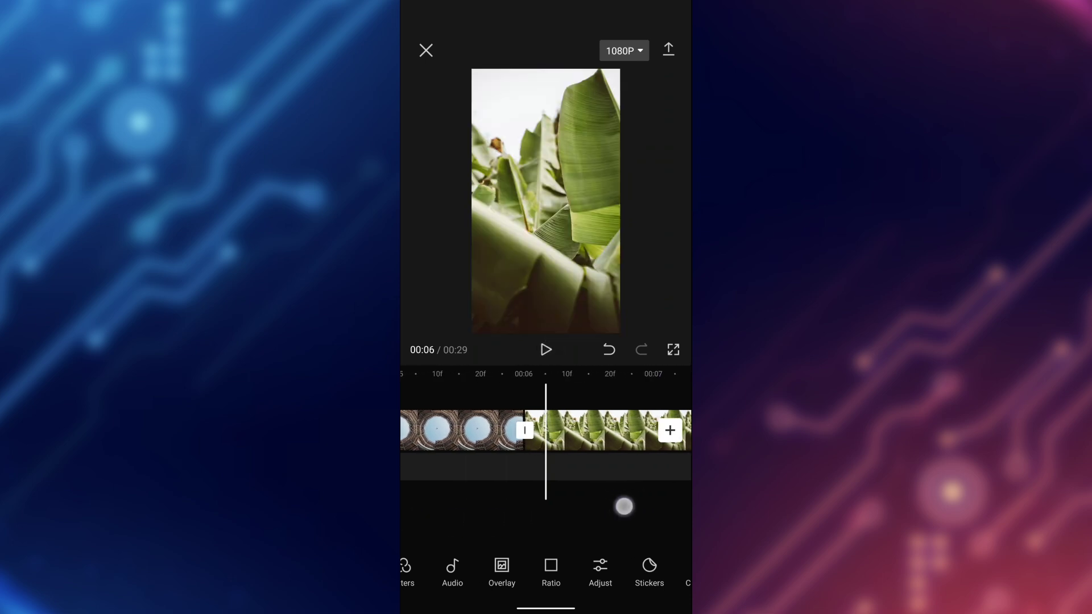
# Keyframe the banana-leaf clip from its start to an enlarged end frame.
pyautogui.click(597, 430)
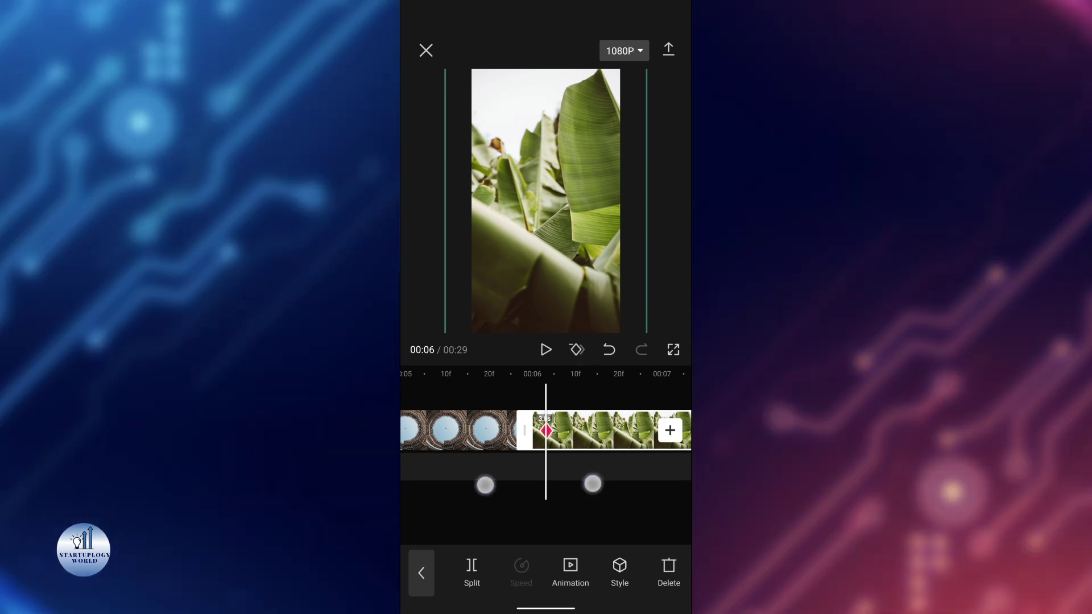
pyautogui.scroll(3, 537, 483)
pyautogui.click(579, 350)
pyautogui.moveTo(595, 487); pyautogui.dragTo(608, 488)
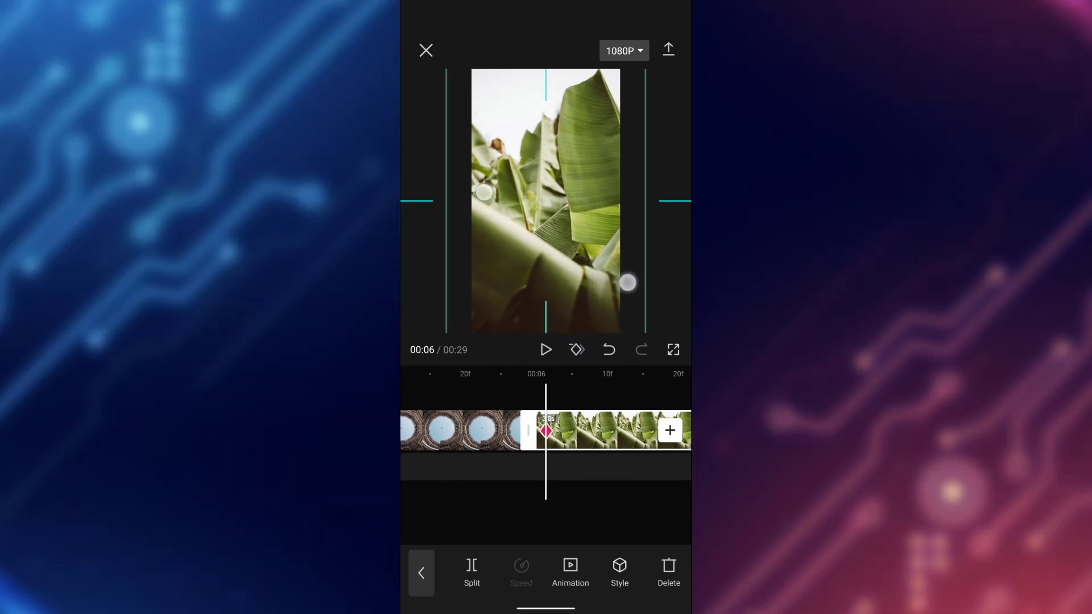
pyautogui.moveTo(658, 496)
pyautogui.mouseDown()
pyautogui.moveTo(546, 495)
pyautogui.moveTo(579, 488)
pyautogui.mouseUp()
pyautogui.scroll(-3, 518, 498)
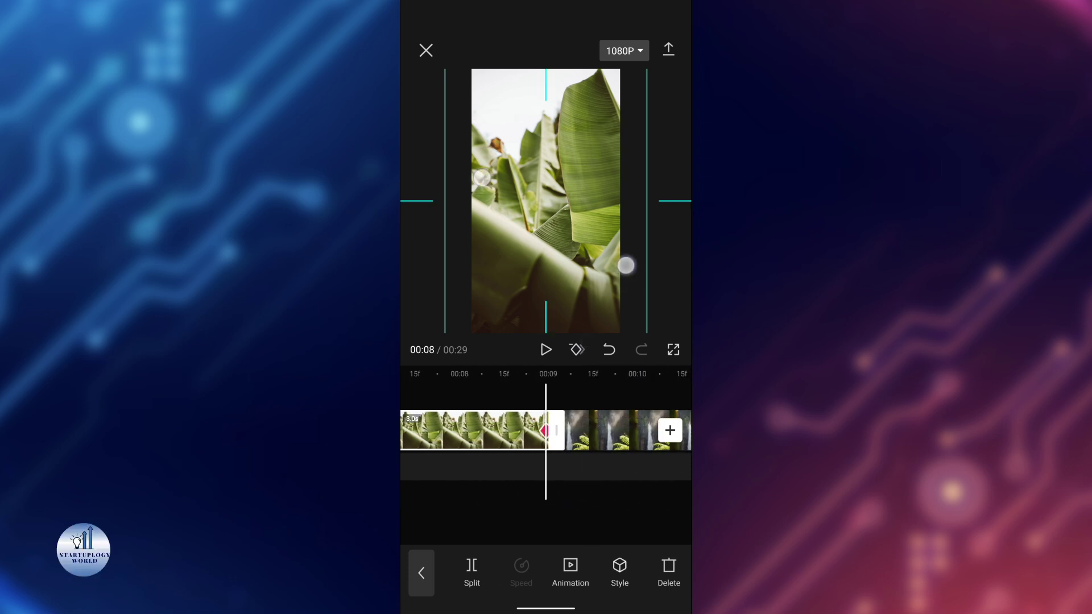
pyautogui.moveTo(626, 266); pyautogui.dragTo(597, 258)
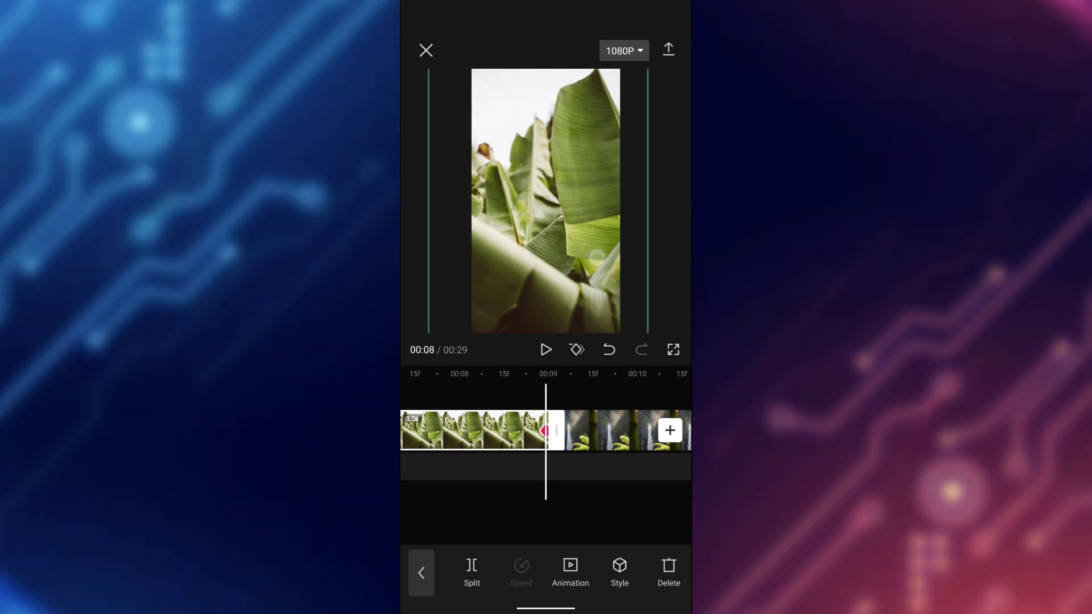
pyautogui.moveTo(636, 514)
pyautogui.mouseDown()
pyautogui.moveTo(586, 511)
pyautogui.moveTo(641, 500)
pyautogui.moveTo(614, 492)
pyautogui.moveTo(691, 513)
pyautogui.mouseUp()
# Add an enlarged end keyframe to the waterfall clip and swipe back to 00:00.
pyautogui.click(534, 430)
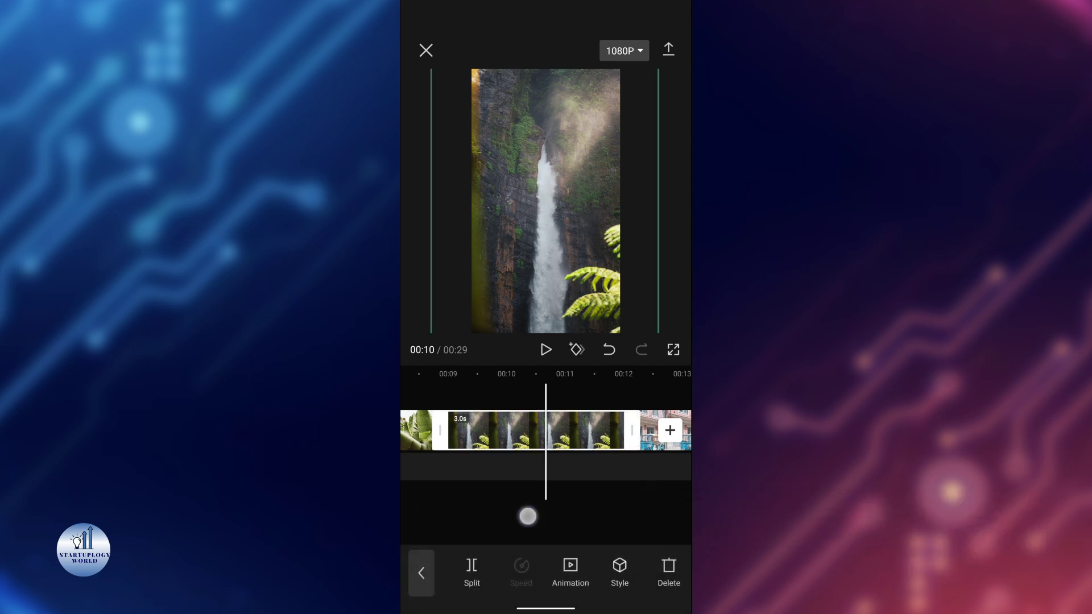
pyautogui.moveTo(527, 516)
pyautogui.mouseDown()
pyautogui.moveTo(648, 502)
pyautogui.moveTo(588, 500)
pyautogui.moveTo(643, 507)
pyautogui.moveTo(628, 509)
pyautogui.mouseUp()
pyautogui.click(633, 501)
pyautogui.click(535, 430)
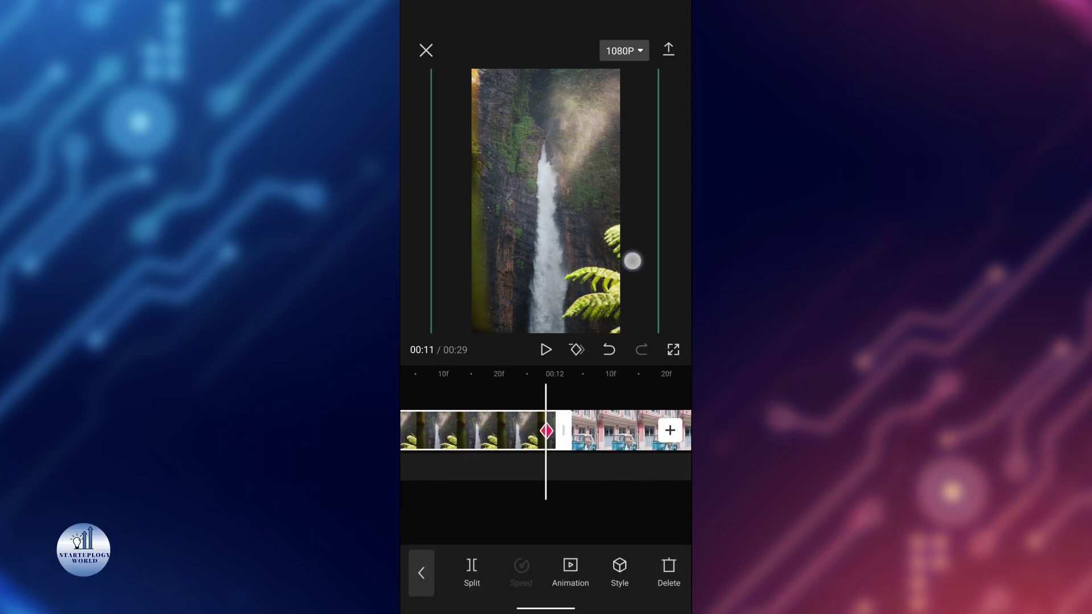
pyautogui.moveTo(632, 261); pyautogui.dragTo(617, 255)
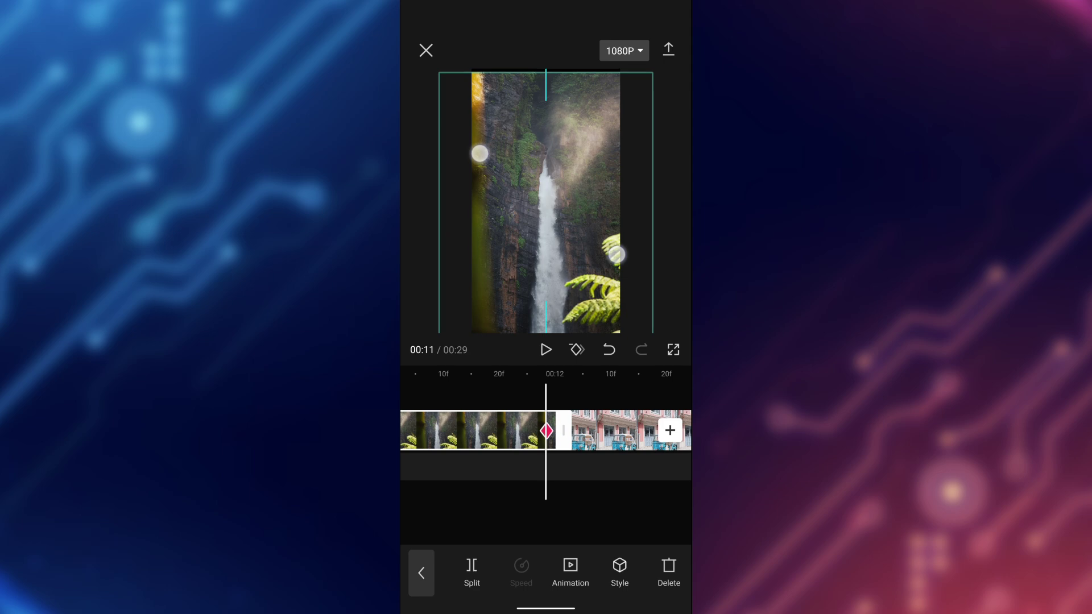
pyautogui.click(629, 480)
pyautogui.moveTo(660, 495); pyautogui.dragTo(593, 515)
pyautogui.moveTo(491, 487); pyautogui.dragTo(629, 495)
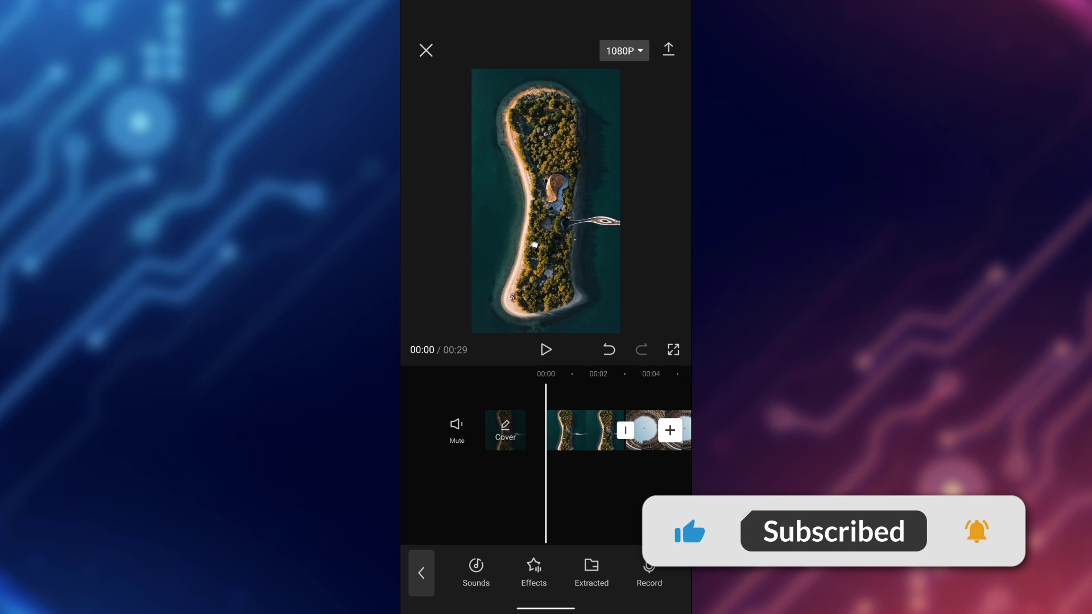
# Play the opening, pause, and bring up transitions for the island-to-tower join.
pyautogui.click(546, 350)
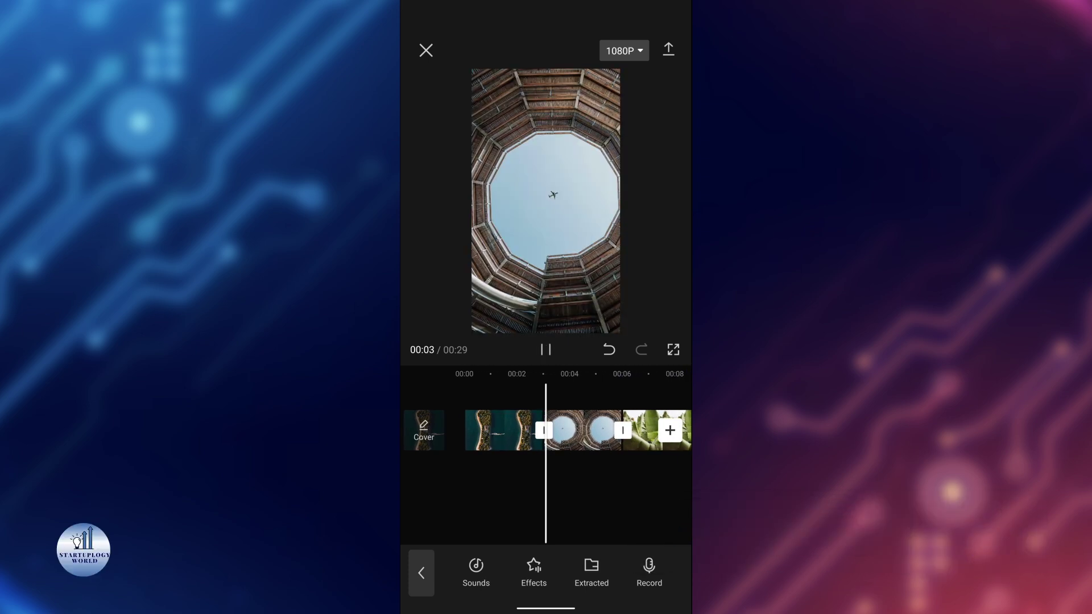
pyautogui.moveTo(529, 482)
pyautogui.mouseDown()
pyautogui.moveTo(590, 483)
pyautogui.moveTo(622, 499)
pyautogui.mouseUp()
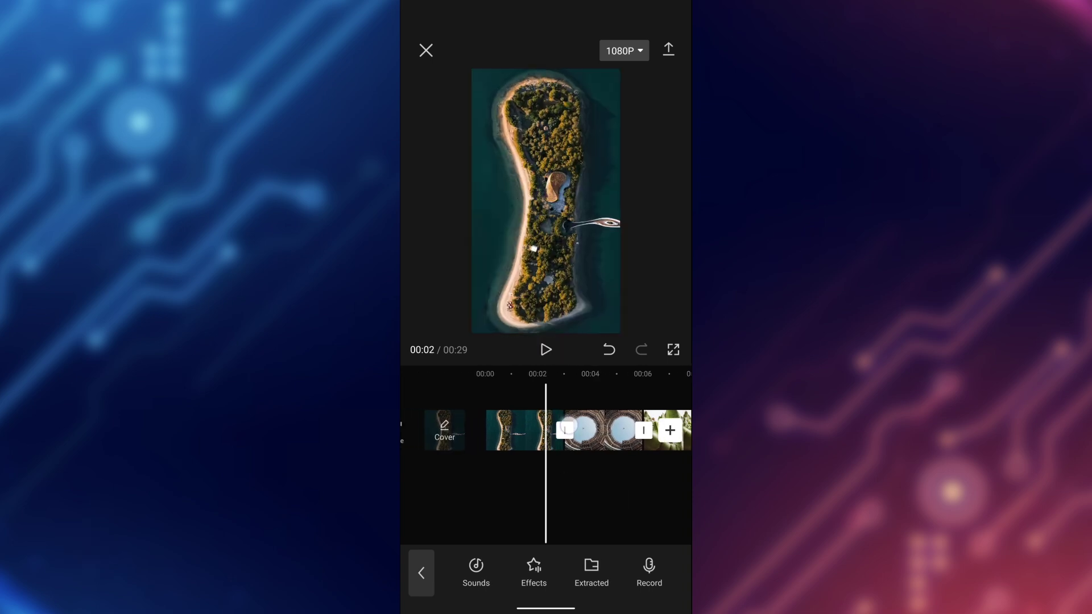
pyautogui.click(565, 429)
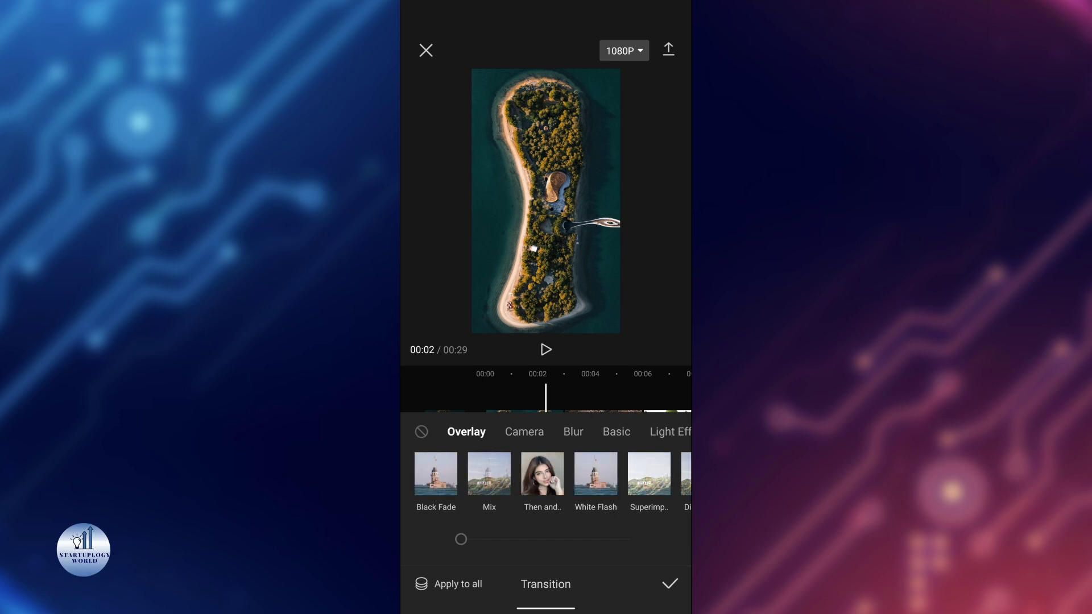
# Apply White Flash to the island–tower and tower–banana-leaf joins.
pyautogui.moveTo(569, 474); pyautogui.dragTo(481, 474)
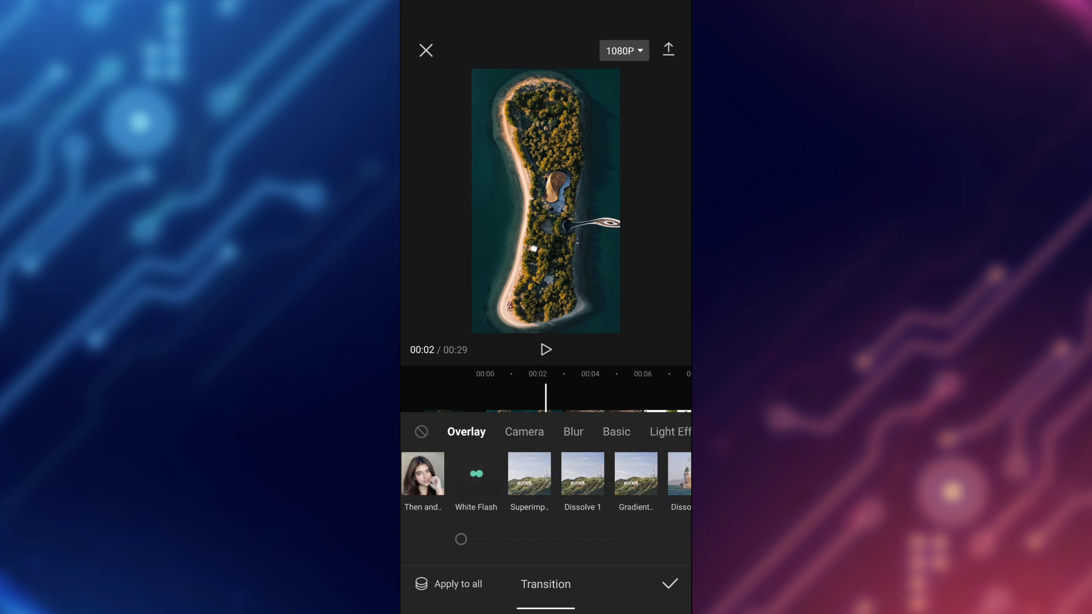
pyautogui.click(476, 474)
pyautogui.click(670, 584)
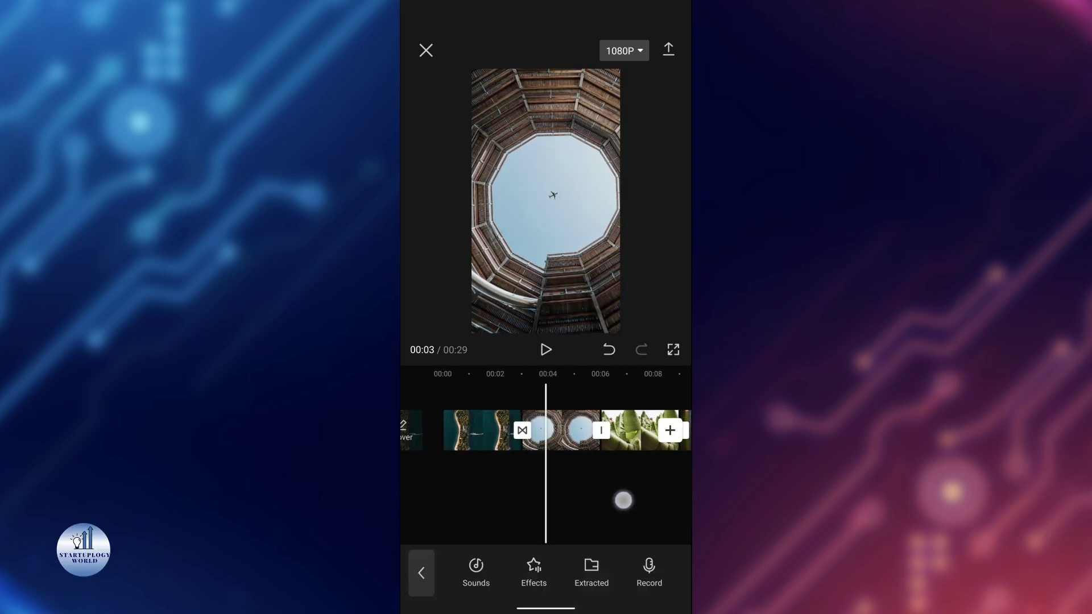
pyautogui.click(584, 425)
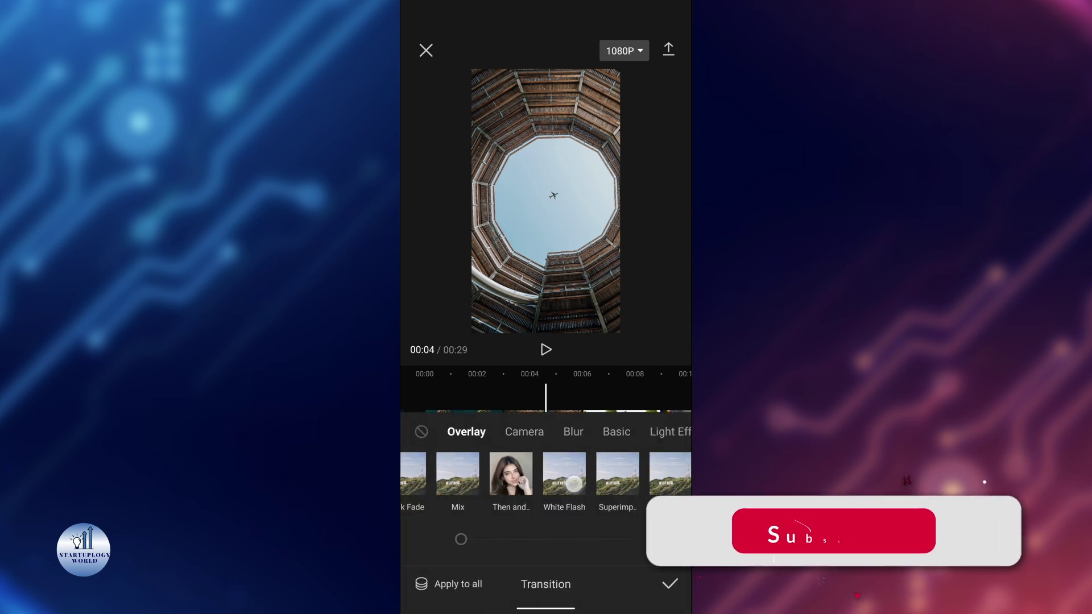
pyautogui.moveTo(625, 473); pyautogui.dragTo(560, 473)
pyautogui.click(500, 470)
pyautogui.click(670, 584)
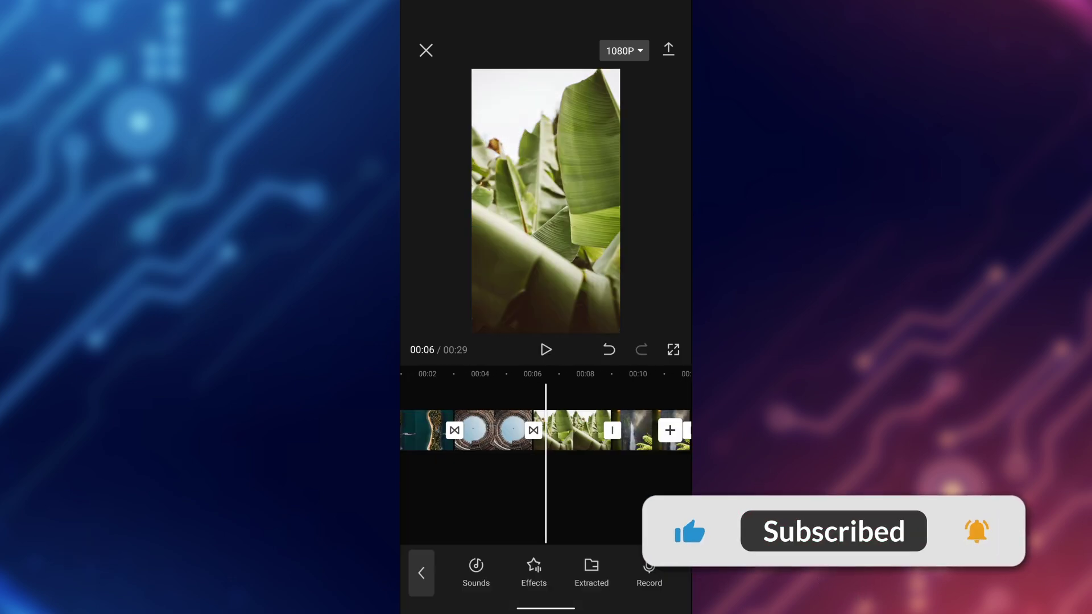
# Apply Dissolve 3 to the banana-to-waterfall cut near 00:09.
pyautogui.moveTo(625, 430); pyautogui.dragTo(582, 429)
pyautogui.click(568, 430)
pyautogui.moveTo(625, 474); pyautogui.dragTo(466, 473)
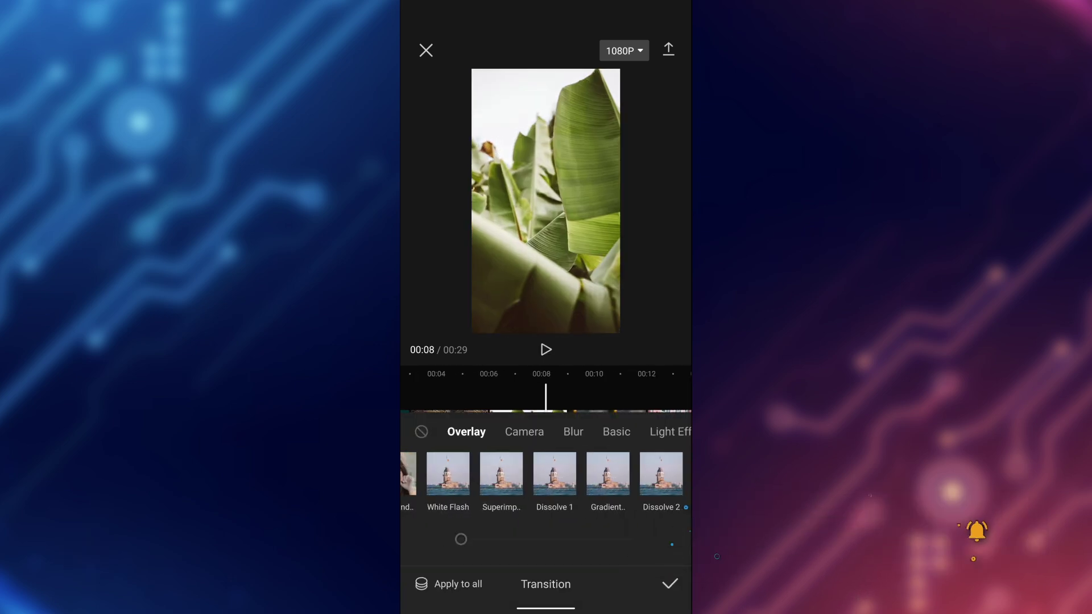
pyautogui.moveTo(685, 507); pyautogui.dragTo(632, 507)
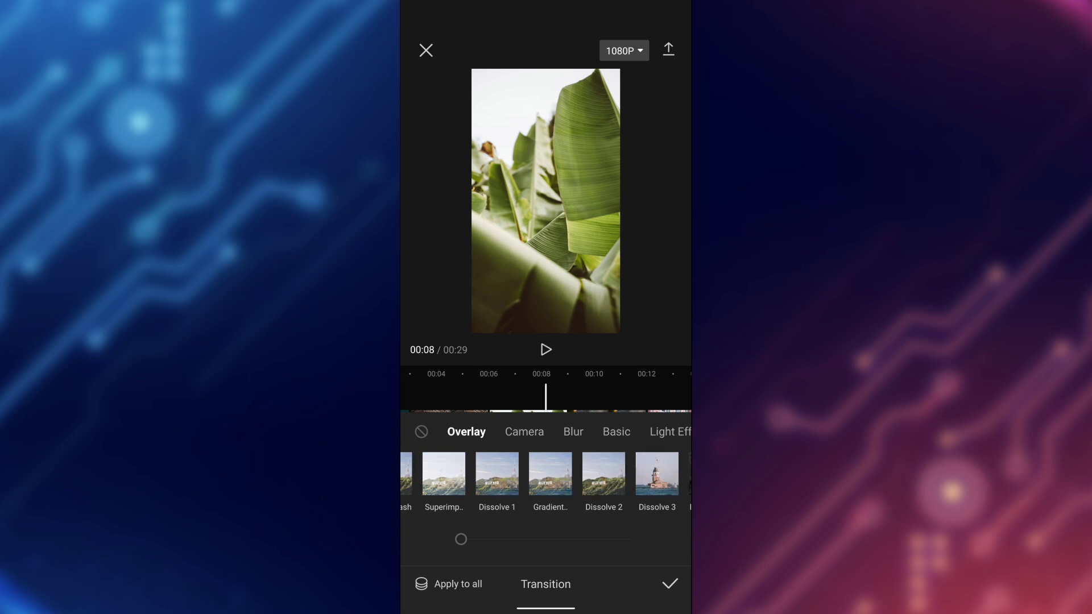
pyautogui.click(657, 474)
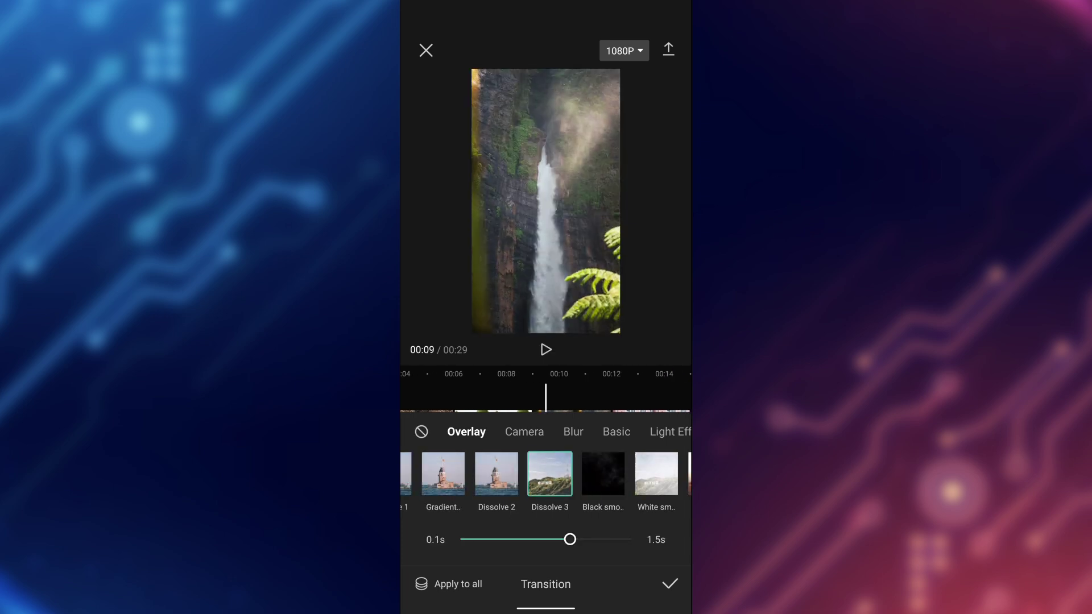
pyautogui.click(673, 579)
# Apply a Black smoke transition at the 00:11 cut.
pyautogui.click(555, 427)
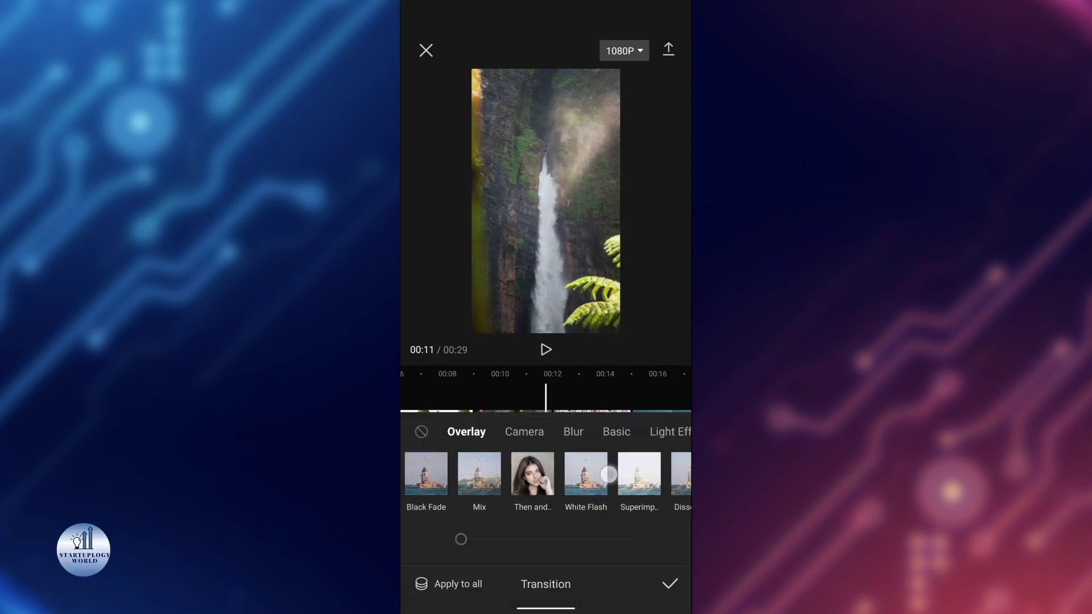
pyautogui.moveTo(608, 474); pyautogui.dragTo(553, 484)
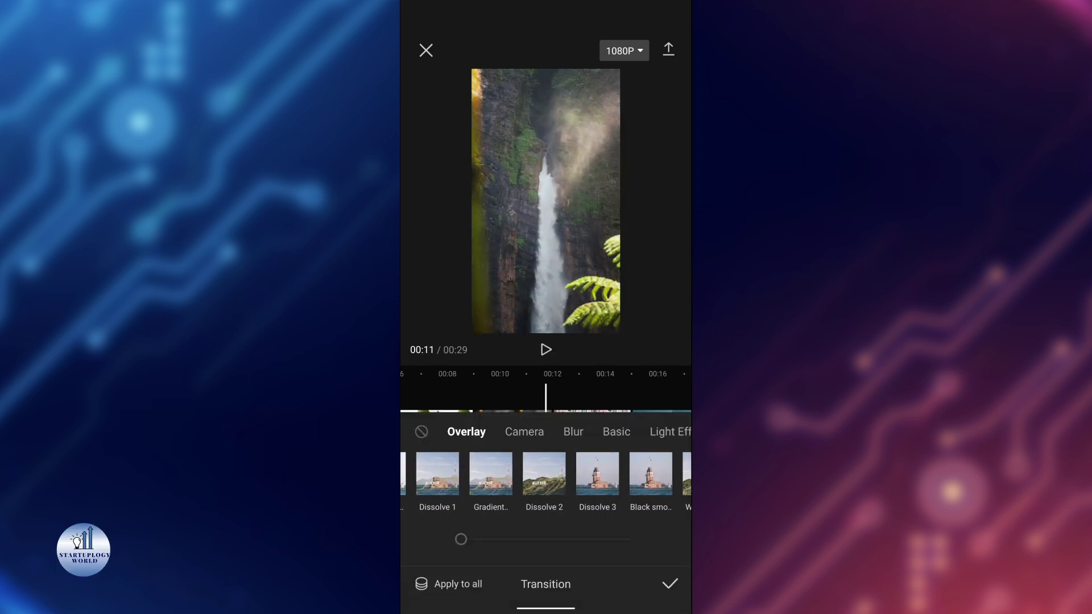
pyautogui.click(650, 473)
pyautogui.click(670, 584)
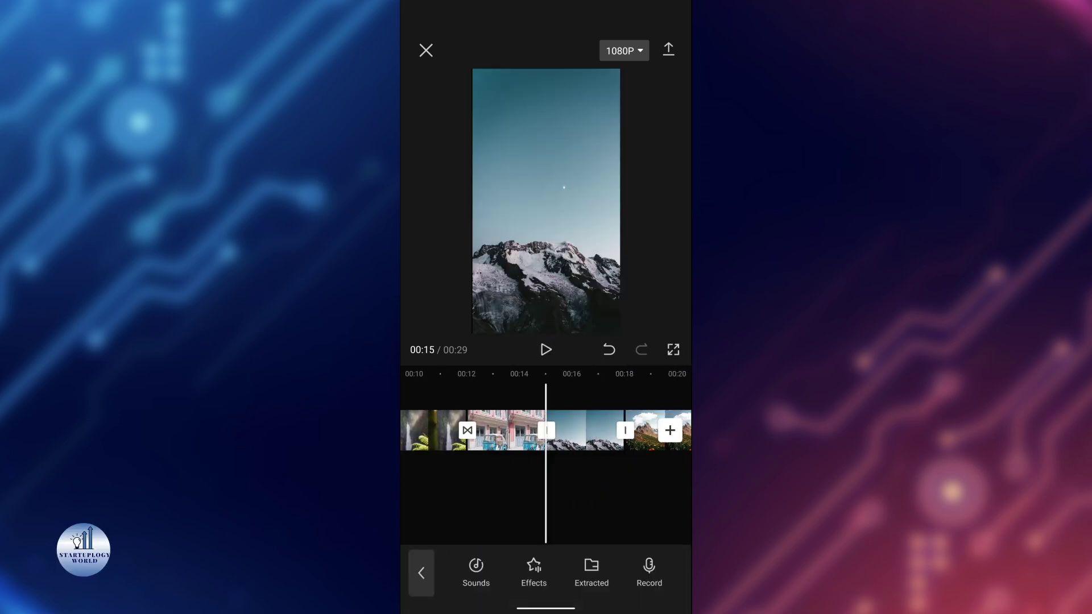
pyautogui.click(547, 428)
# Add White smoke at the 00:15 cut and a Gradient Wipe at the next cut.
pyautogui.moveTo(636, 489); pyautogui.dragTo(477, 488)
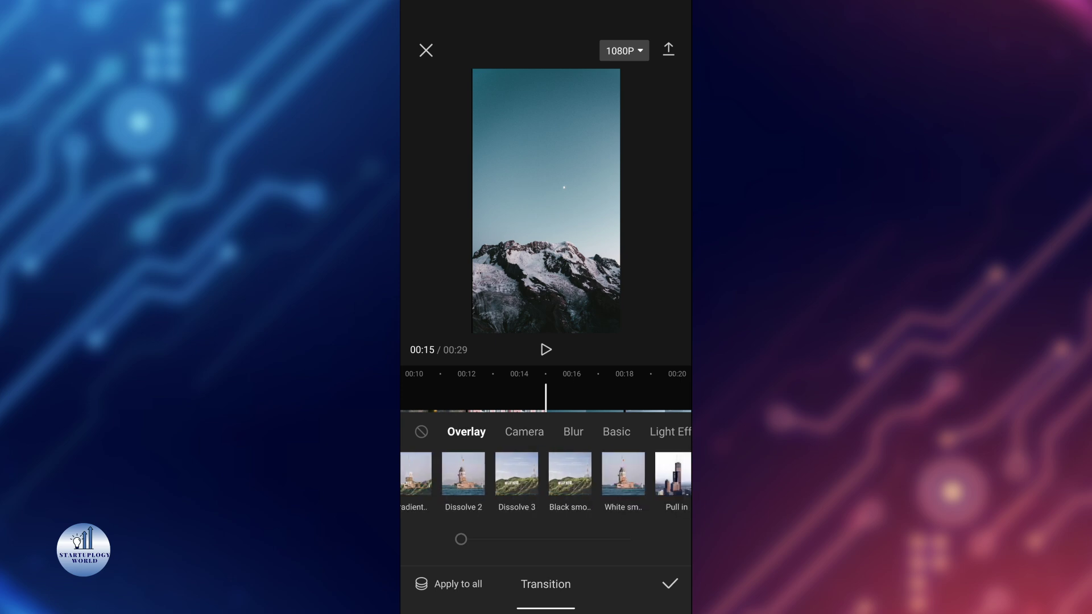
pyautogui.click(623, 474)
pyautogui.click(671, 583)
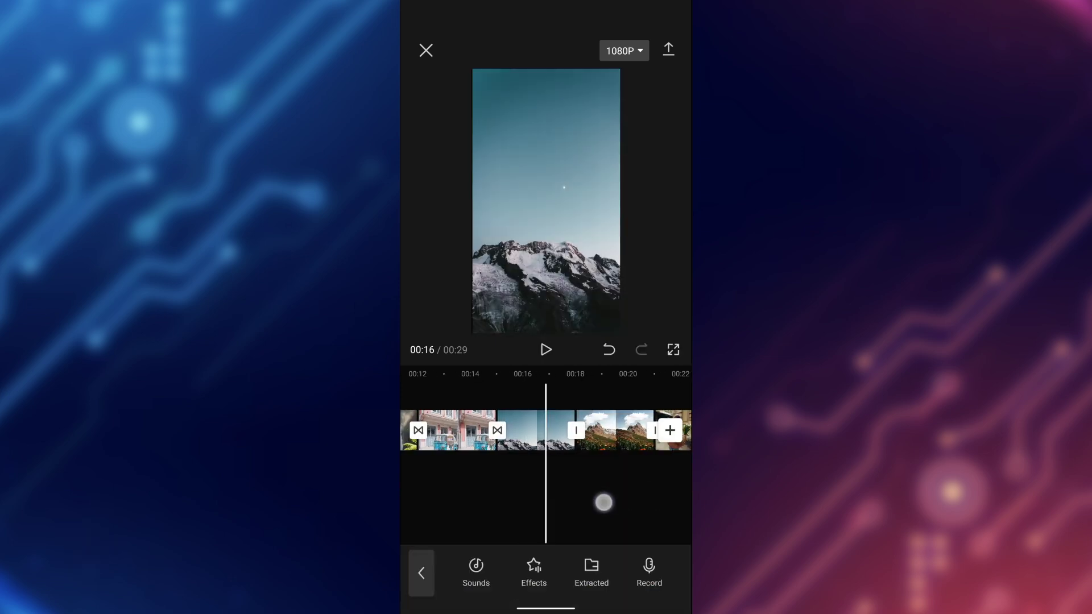
pyautogui.click(605, 499)
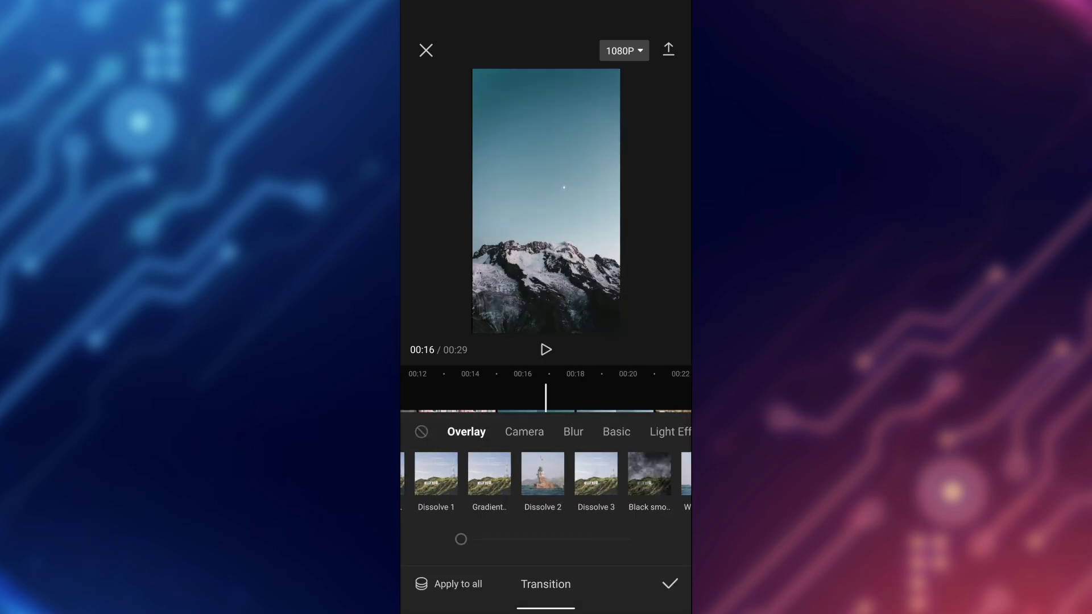
pyautogui.moveTo(677, 477); pyautogui.dragTo(556, 480)
pyautogui.moveTo(654, 477); pyautogui.dragTo(539, 479)
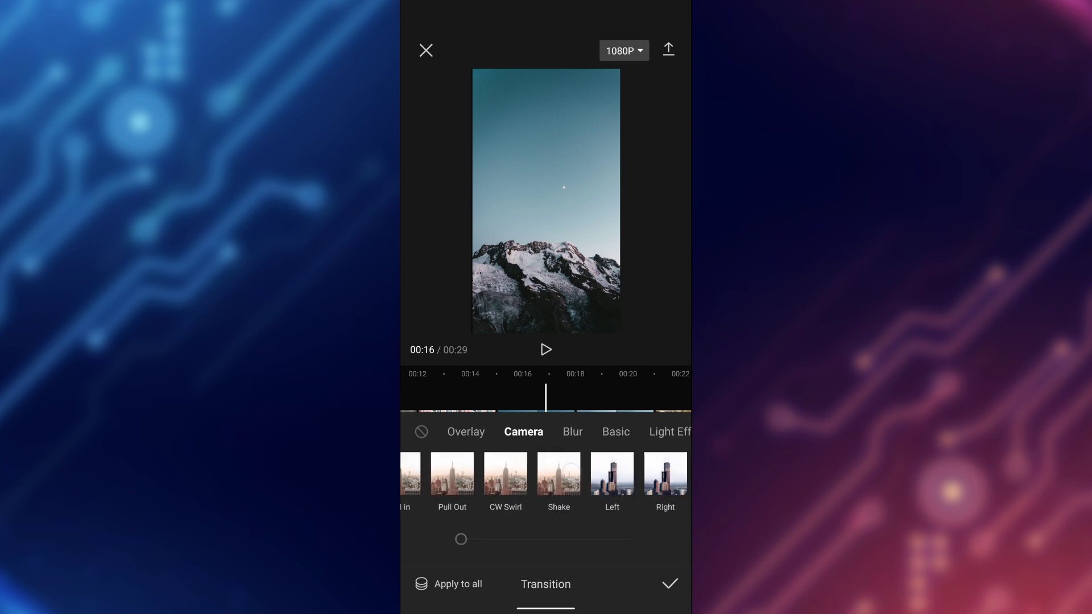
pyautogui.moveTo(654, 475); pyautogui.dragTo(540, 477)
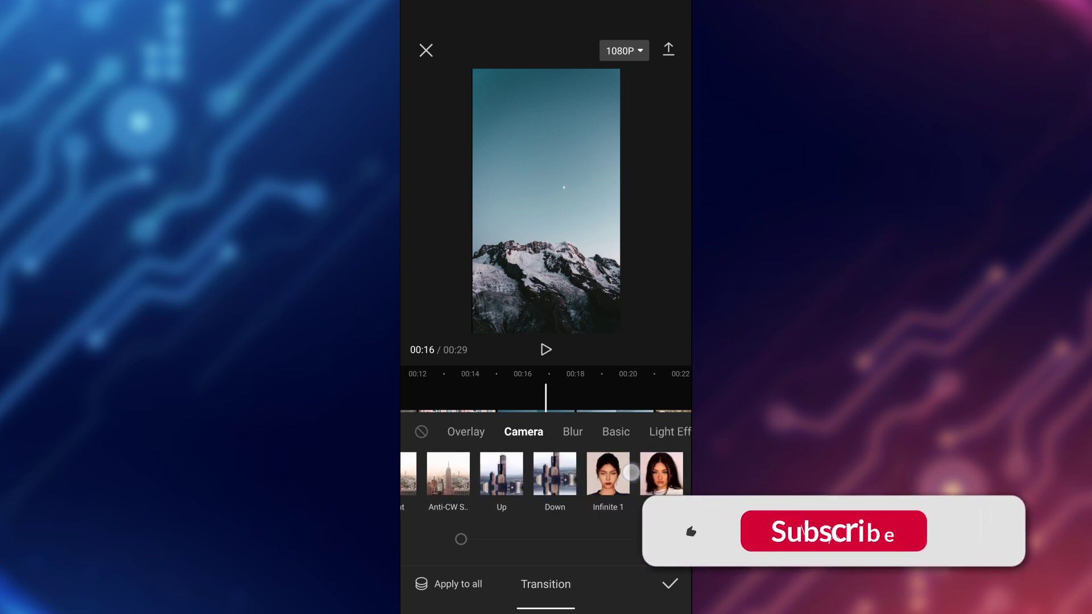
pyautogui.moveTo(643, 481)
pyautogui.mouseDown()
pyautogui.moveTo(536, 483)
pyautogui.moveTo(625, 475)
pyautogui.mouseUp()
pyautogui.moveTo(501, 475); pyautogui.dragTo(671, 469)
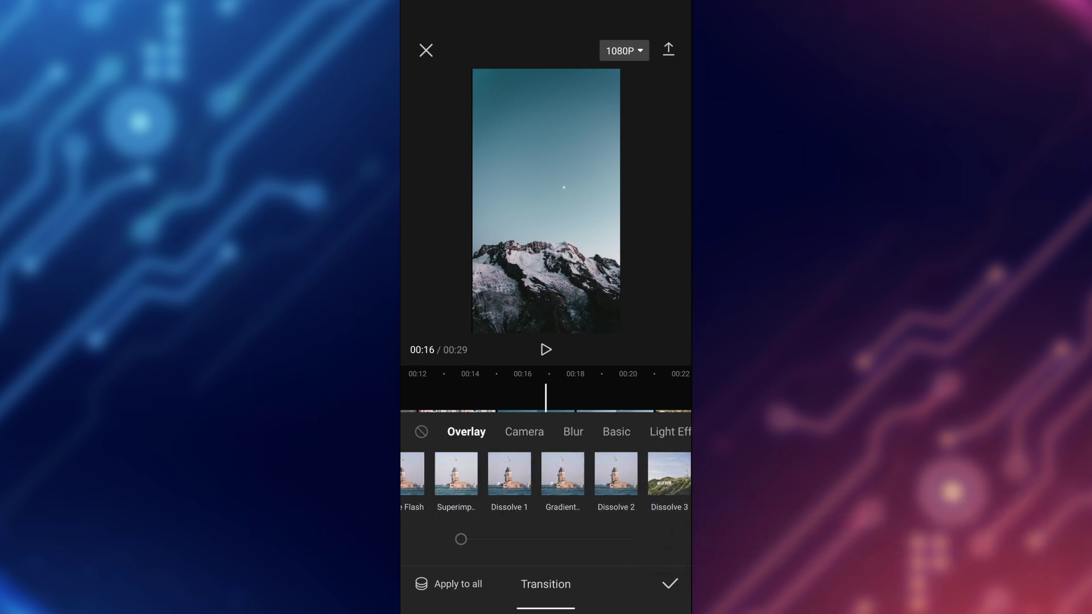
pyautogui.click(546, 475)
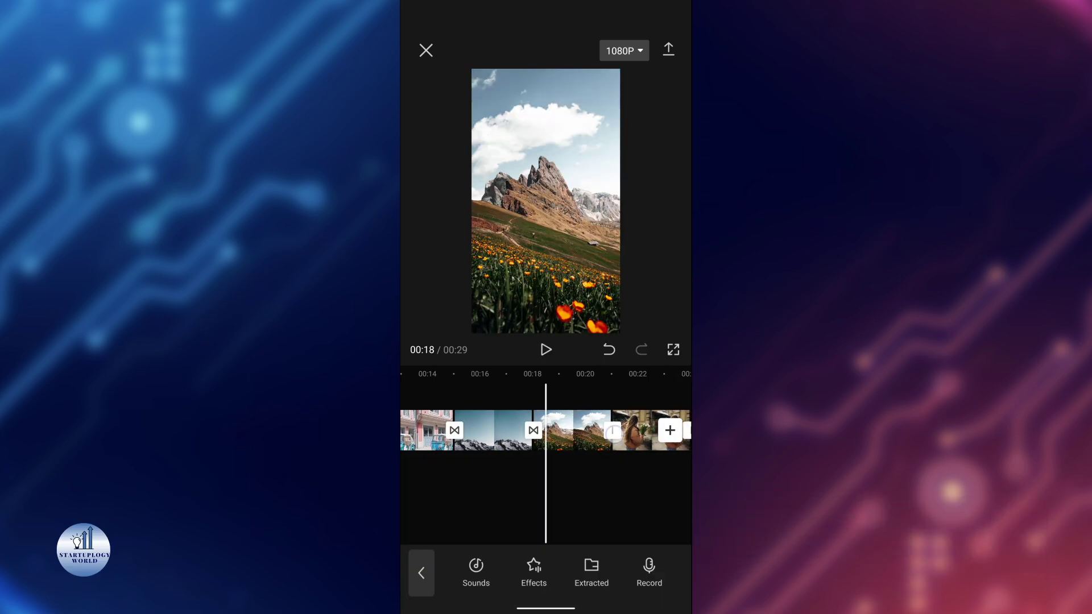
# Add Mix near 00:21, a transition at 00:23, and Black Fade on the last cut.
pyautogui.click(533, 430)
pyautogui.click(489, 474)
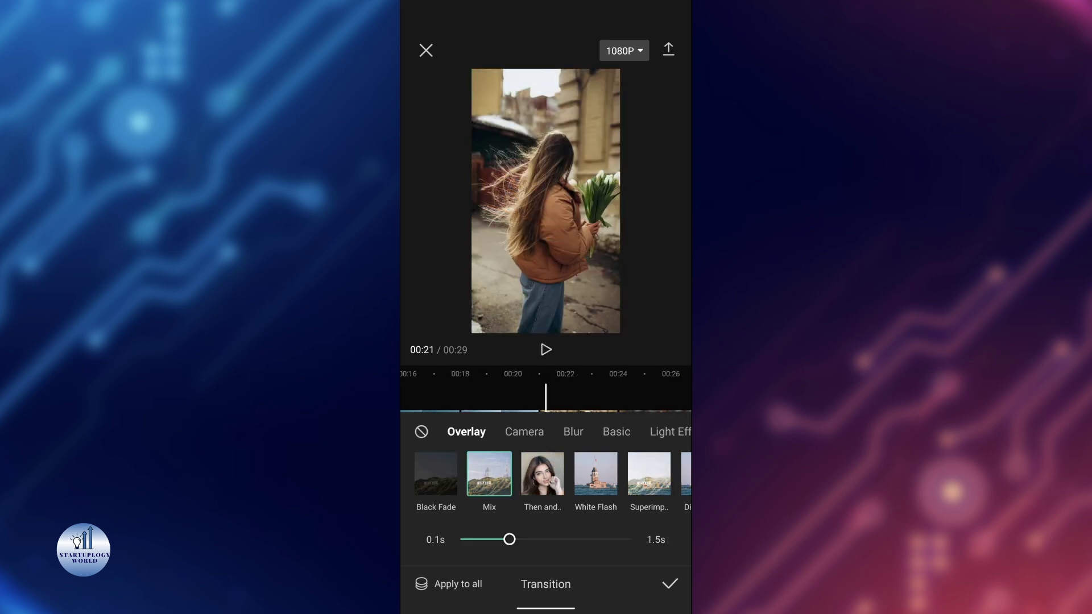
pyautogui.click(673, 581)
pyautogui.moveTo(634, 507); pyautogui.dragTo(529, 506)
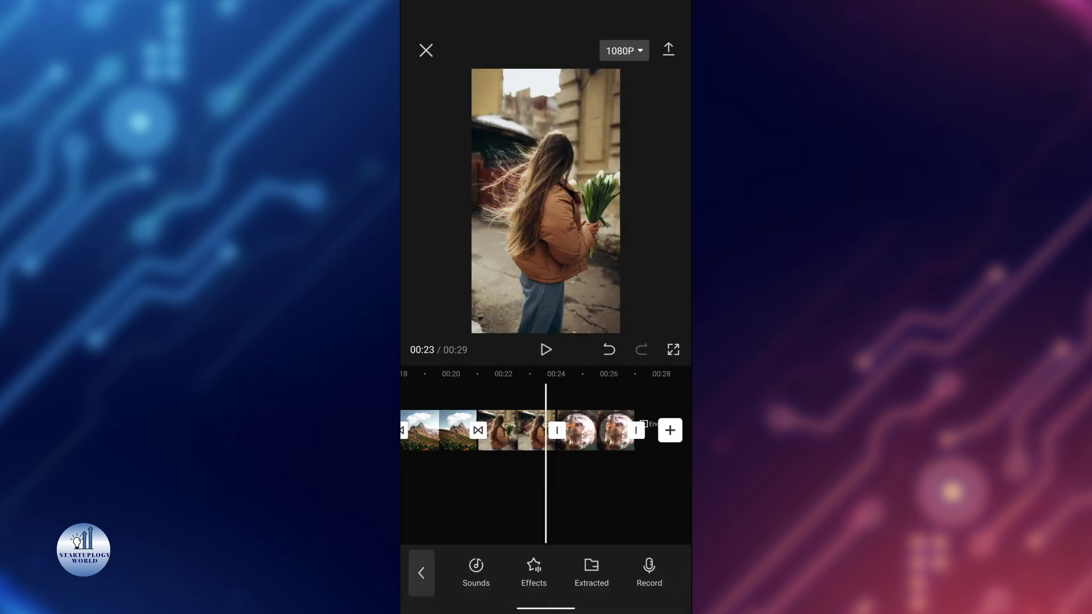
pyautogui.click(560, 429)
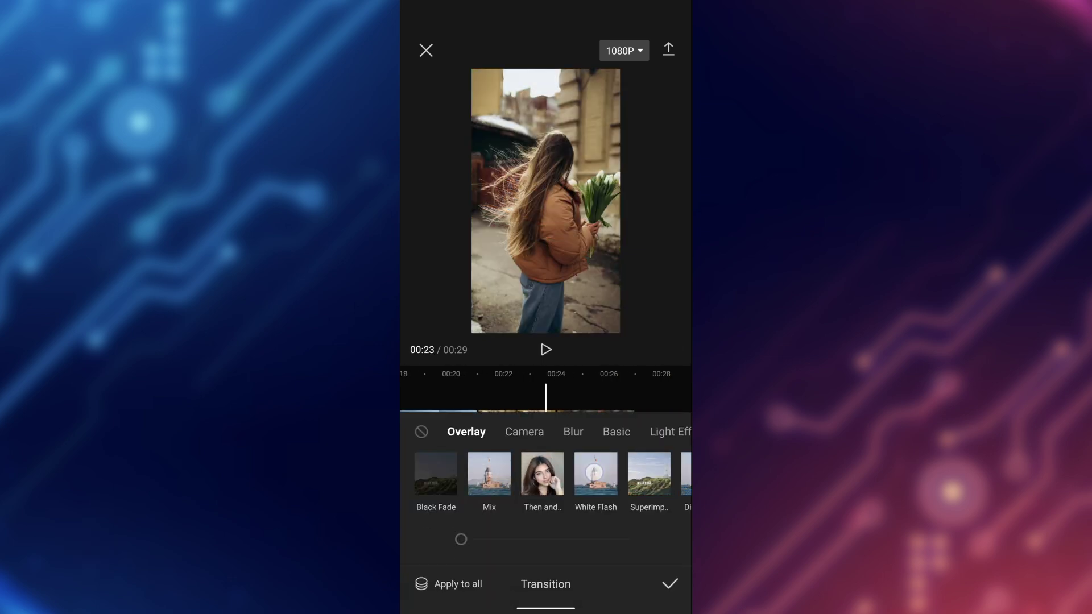
pyautogui.click(541, 474)
pyautogui.click(670, 584)
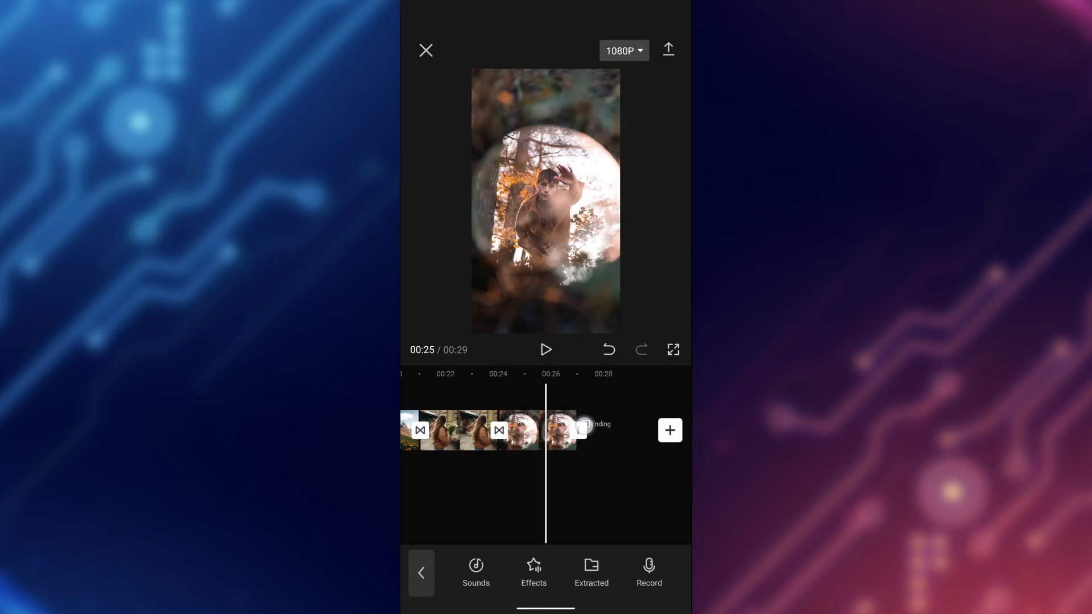
pyautogui.click(578, 430)
pyautogui.click(436, 474)
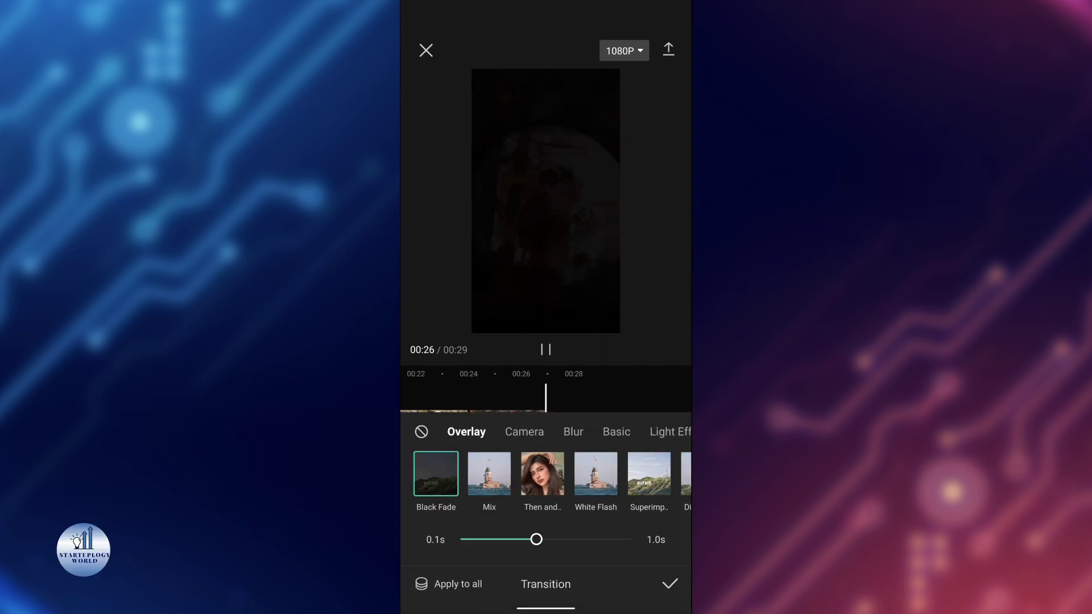
# Rewind, play the slideshow to preview the transitions, pause, and return to 00:00.
pyautogui.moveTo(455, 430); pyautogui.dragTo(653, 430)
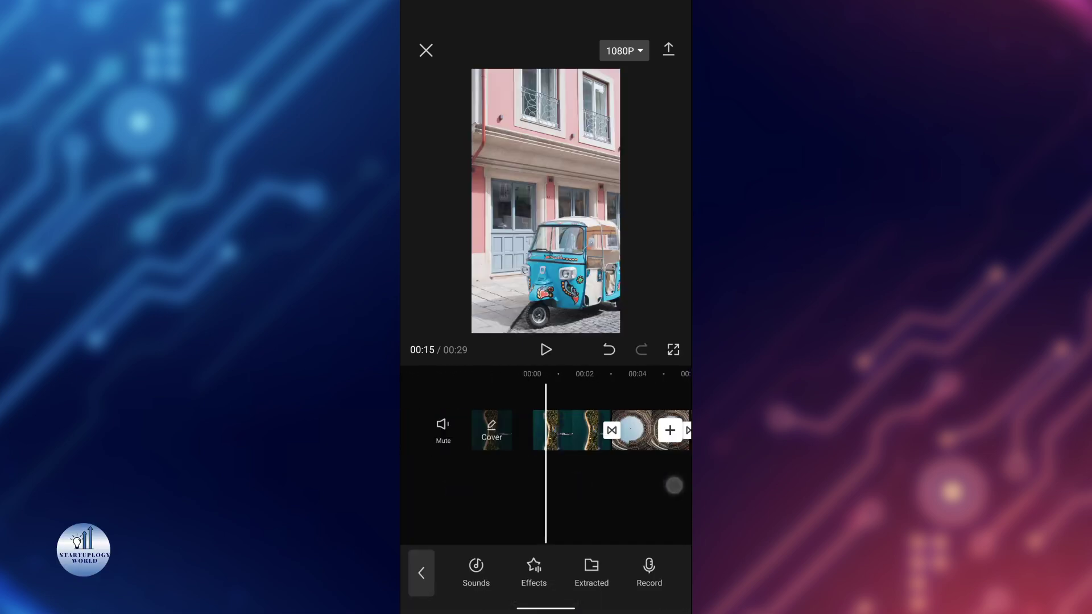
pyautogui.click(551, 348)
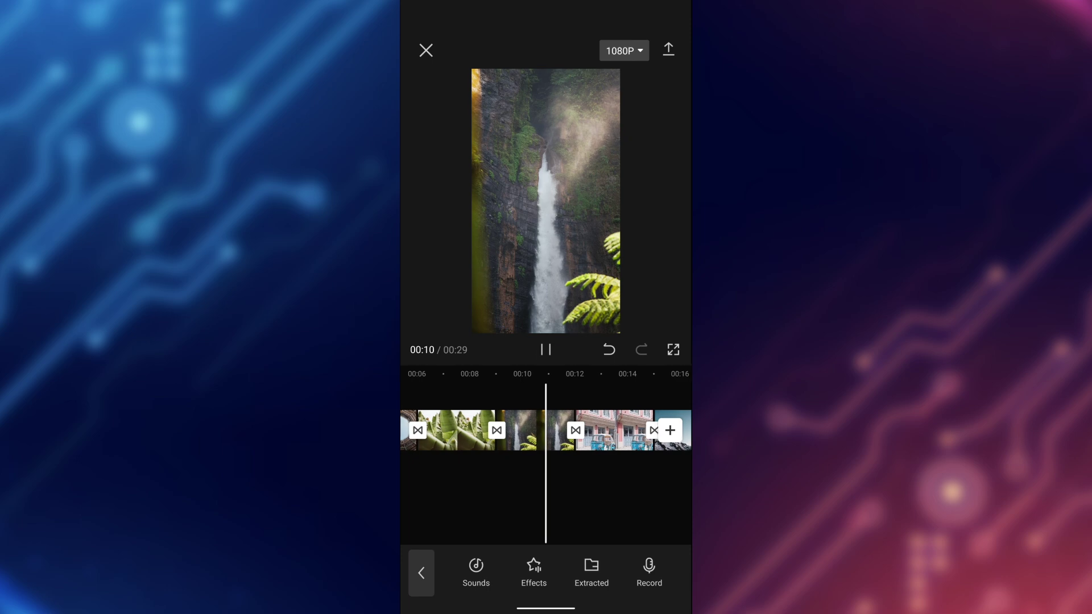
pyautogui.click(546, 350)
pyautogui.moveTo(514, 500); pyautogui.dragTo(603, 495)
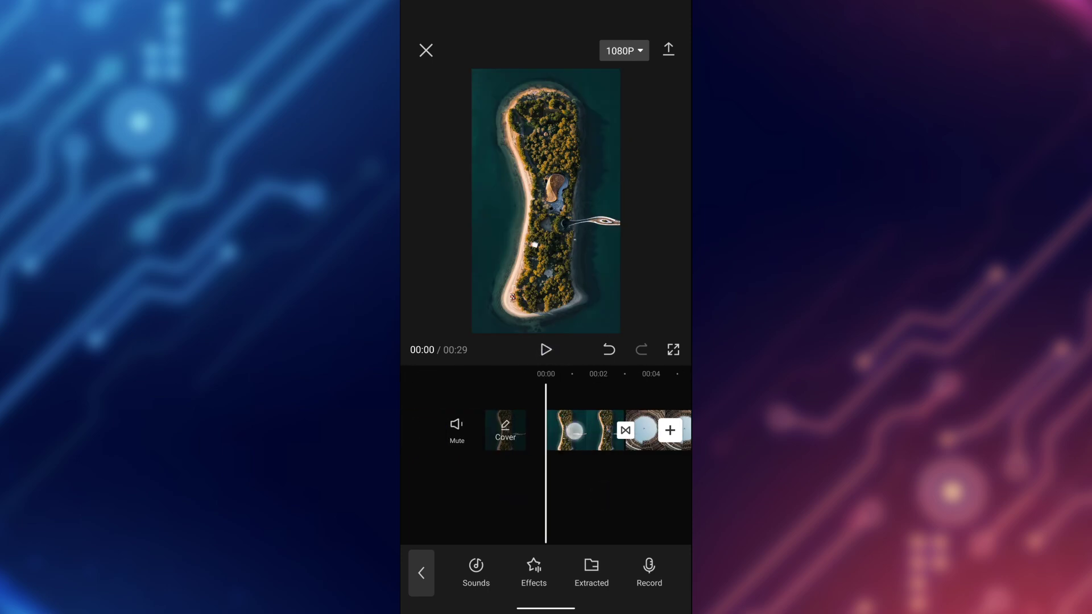
# Open the Audio > Sounds library and search it for 'nature' tracks.
pyautogui.click(421, 569)
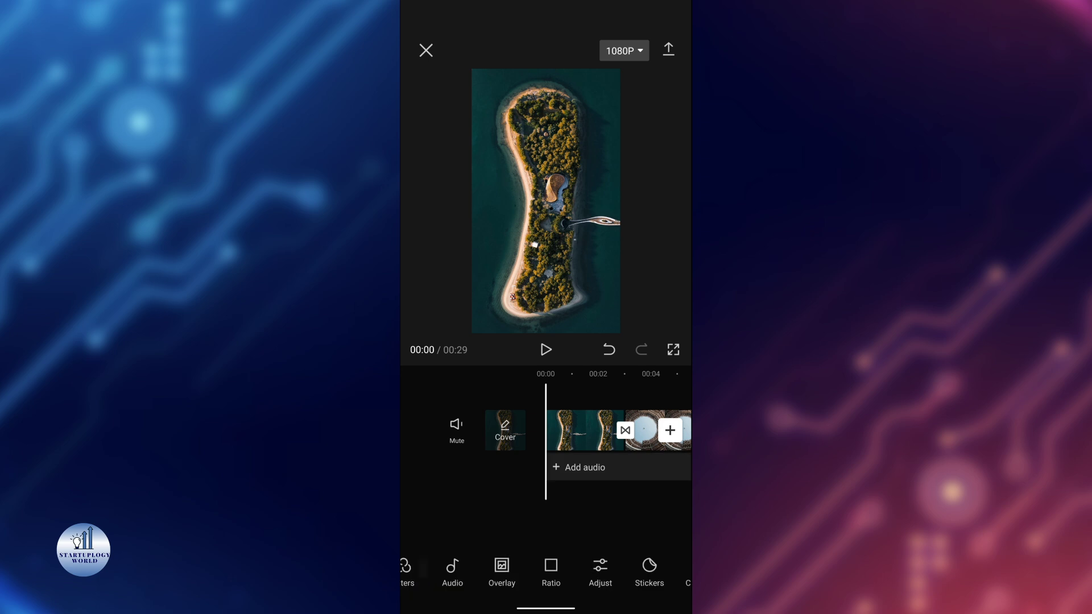
pyautogui.click(511, 567)
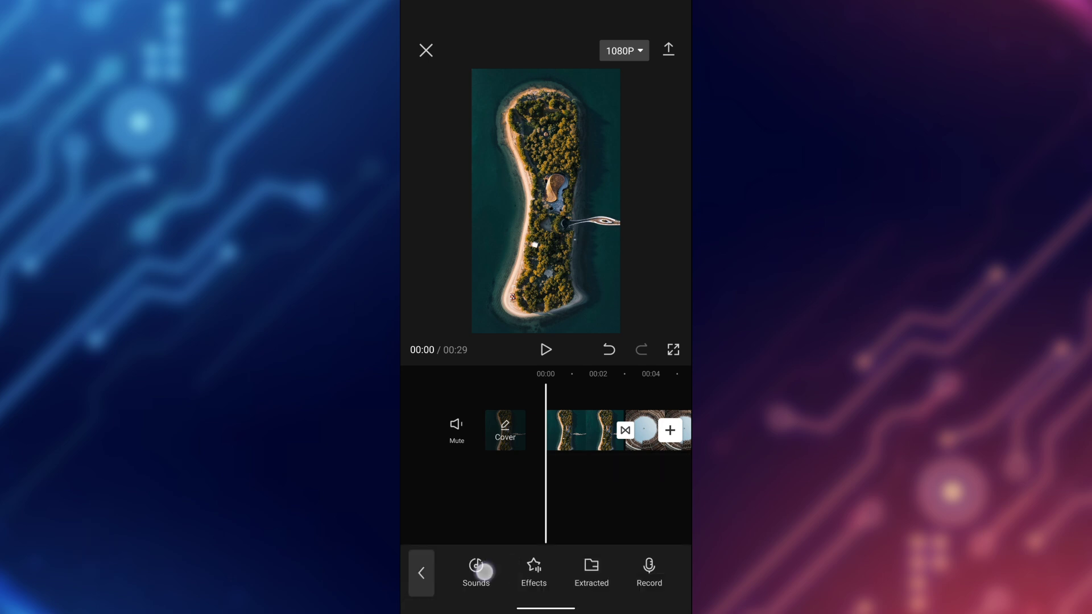
pyautogui.click(476, 570)
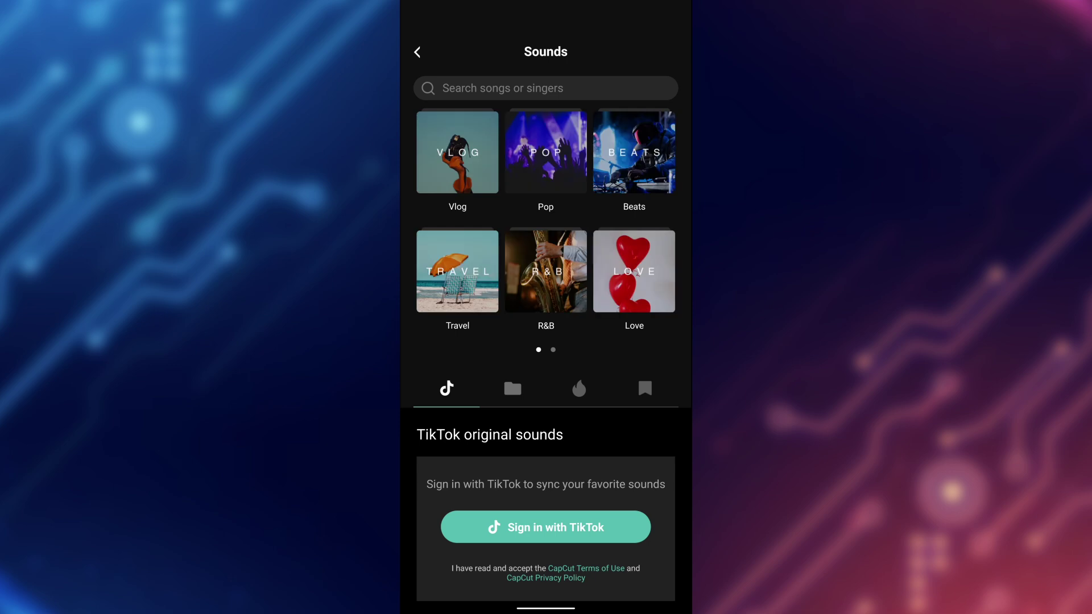
pyautogui.moveTo(665, 236); pyautogui.dragTo(577, 234)
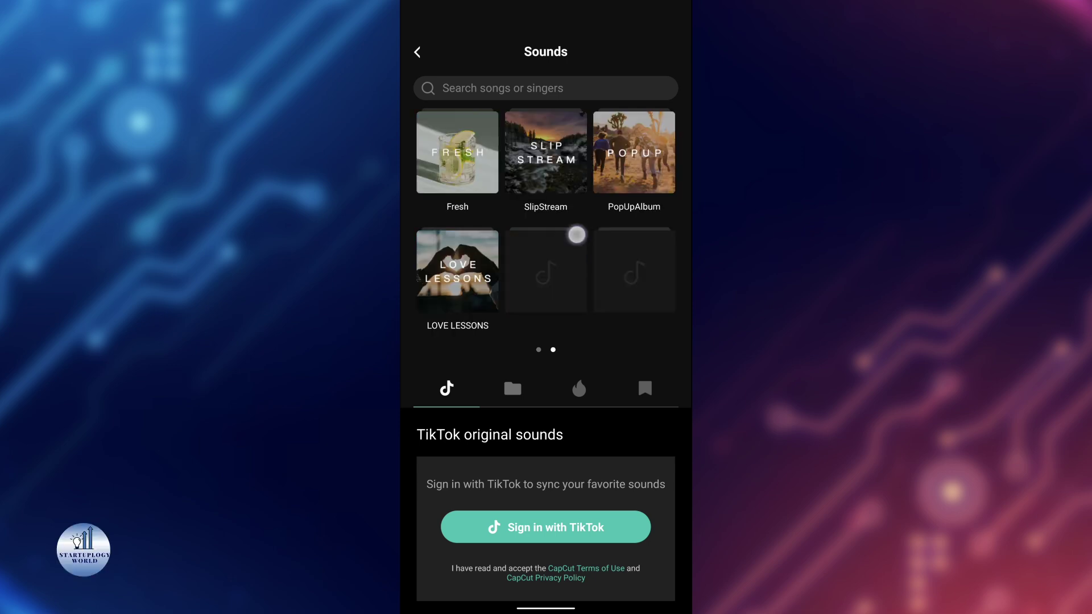
pyautogui.click(503, 88)
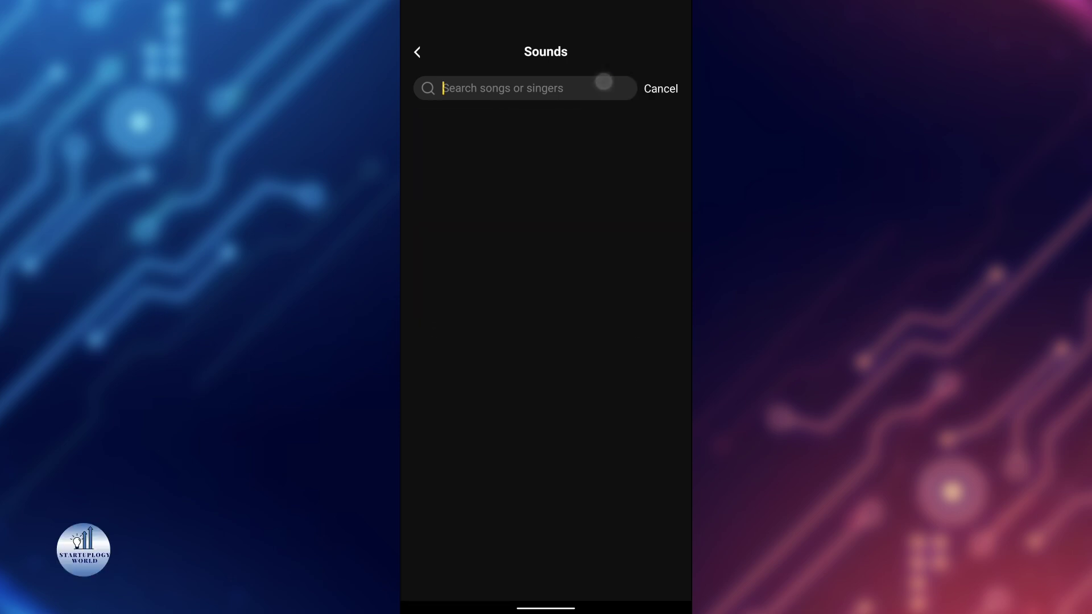
pyautogui.write('nature')
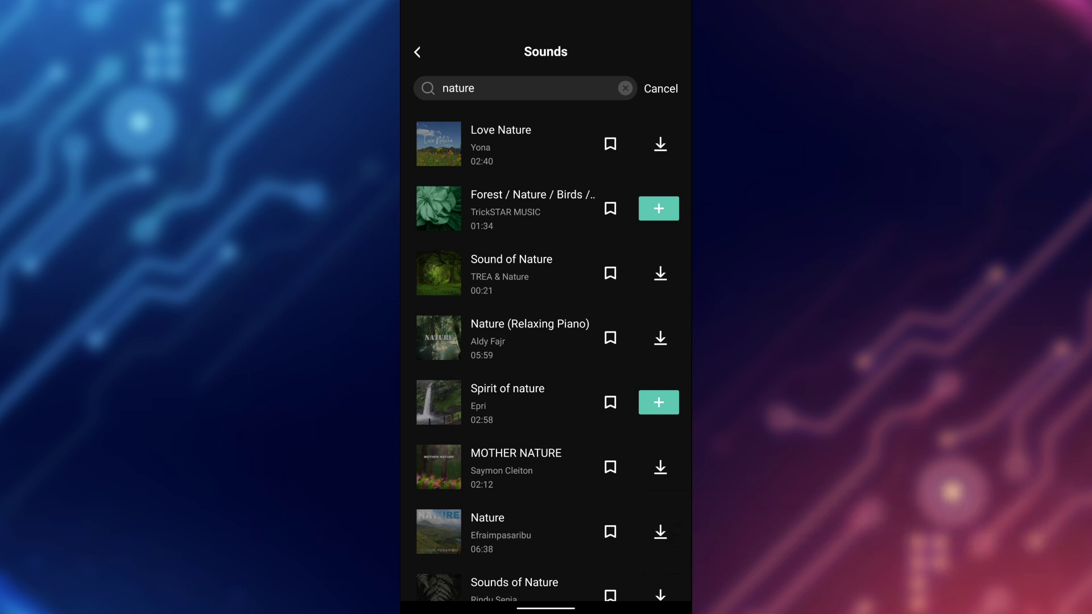
# Add Spirit of nature to the project and preview playback from about 00:05 to 00:07.
pyautogui.click(651, 402)
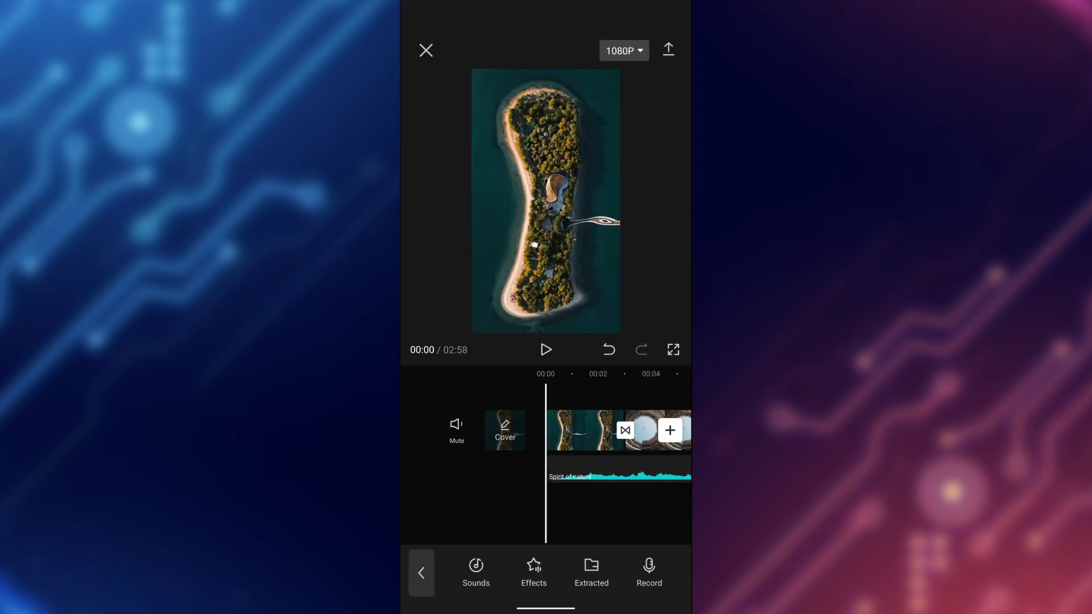
pyautogui.click(549, 347)
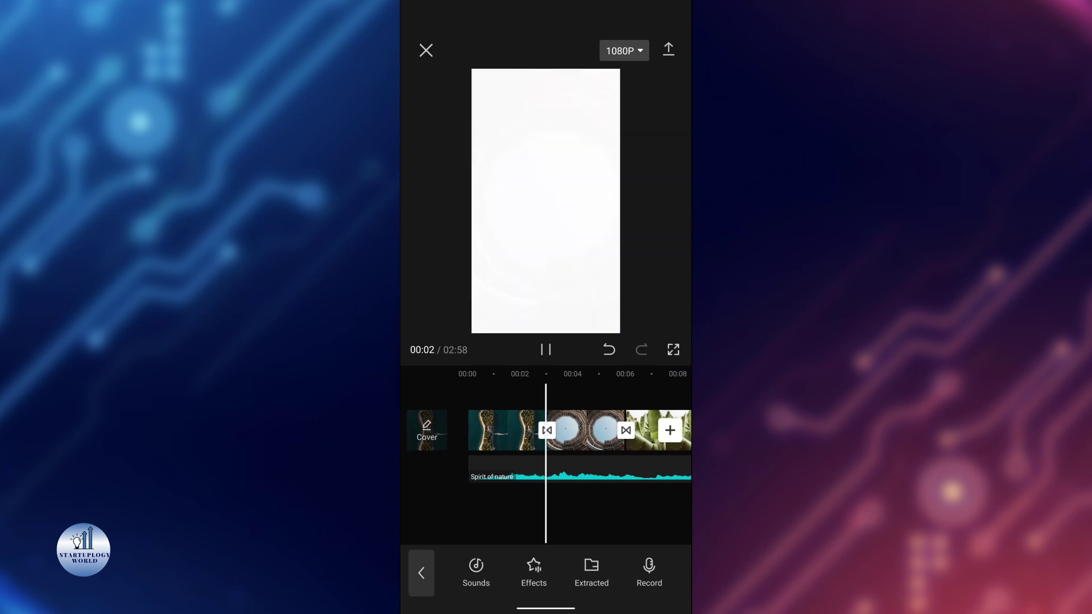
pyautogui.scroll(-2, 528, 519)
pyautogui.moveTo(634, 501); pyautogui.dragTo(591, 504)
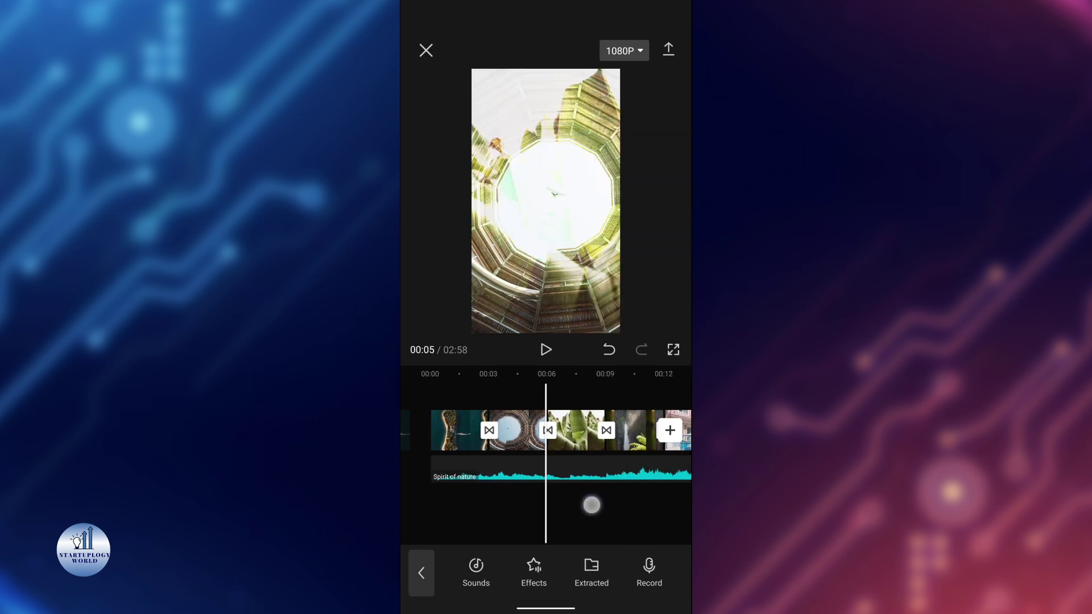
pyautogui.click(542, 352)
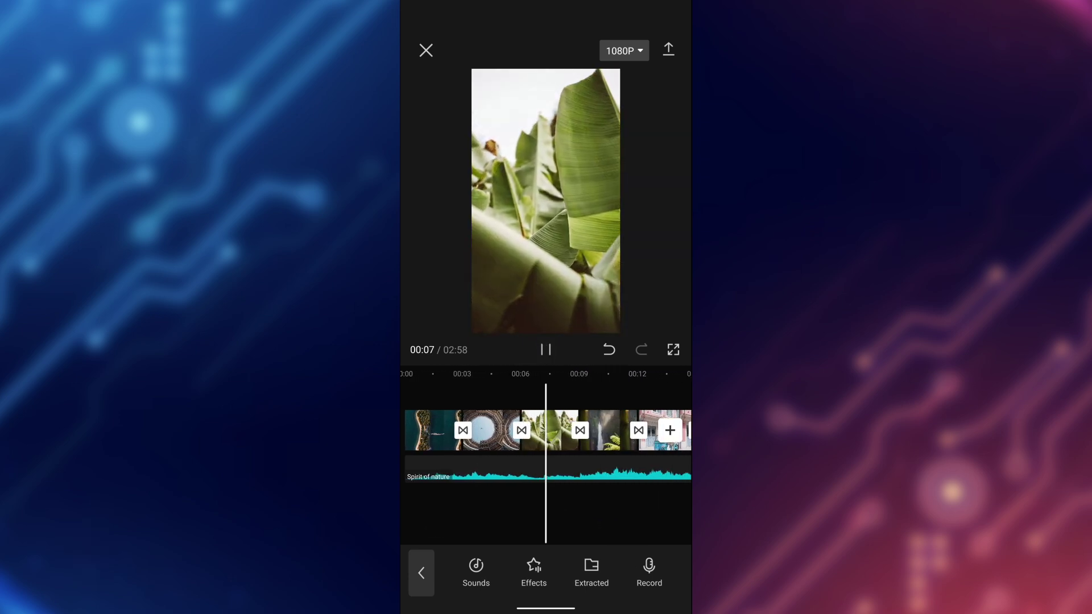
pyautogui.click(546, 349)
pyautogui.moveTo(590, 504); pyautogui.dragTo(648, 505)
# Scrub back to the island clip near 00:02 and zoom out to check the music track.
pyautogui.scroll(3, 555, 507)
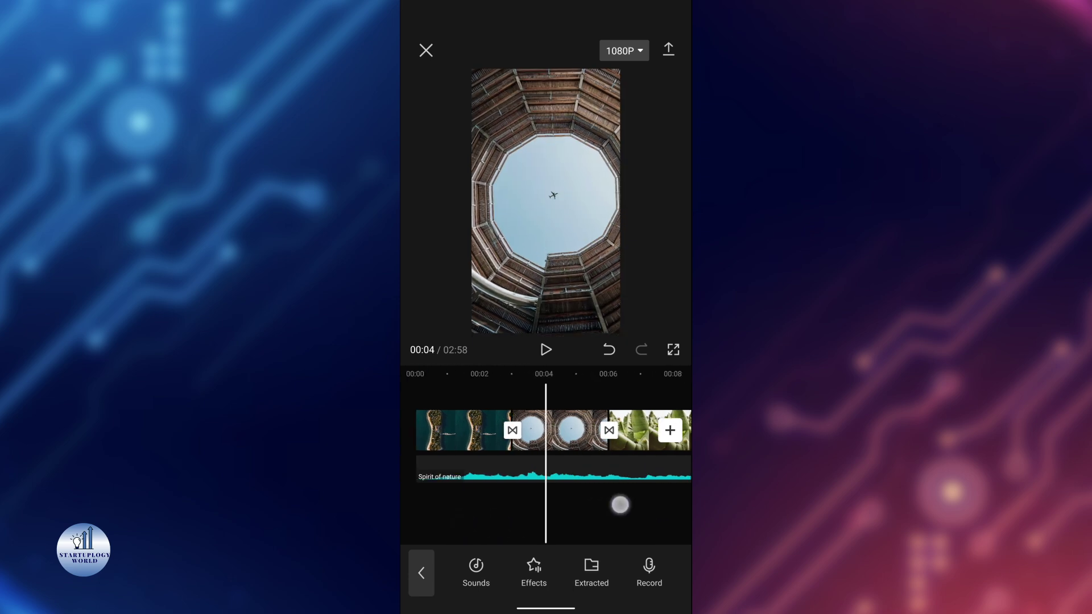
pyautogui.scroll(1, 555, 507)
pyautogui.moveTo(638, 504)
pyautogui.mouseDown()
pyautogui.moveTo(653, 506)
pyautogui.moveTo(604, 516)
pyautogui.mouseUp()
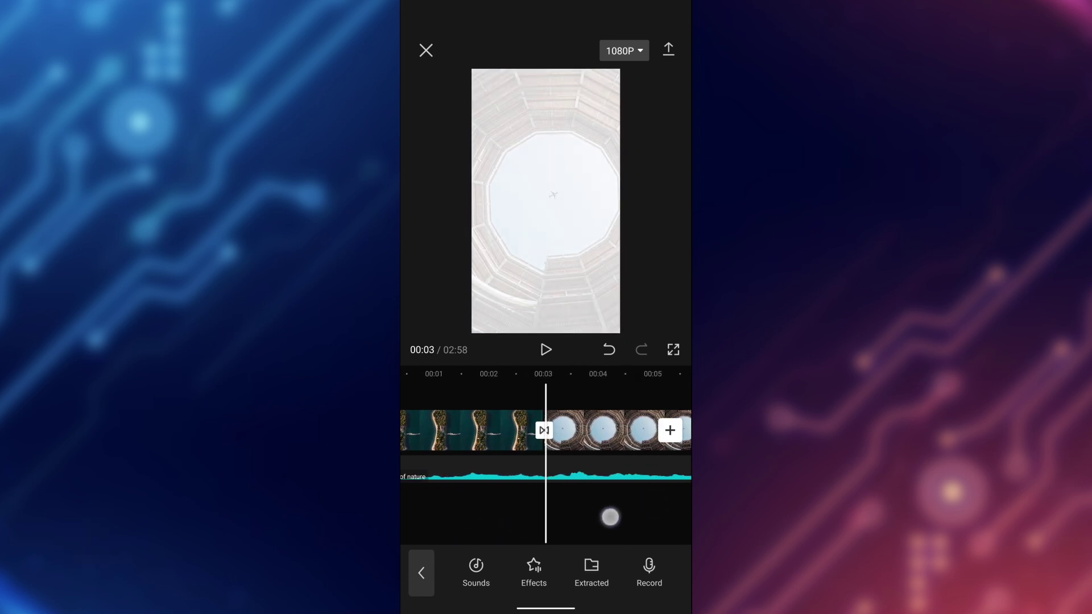
pyautogui.scroll(-2, 609, 516)
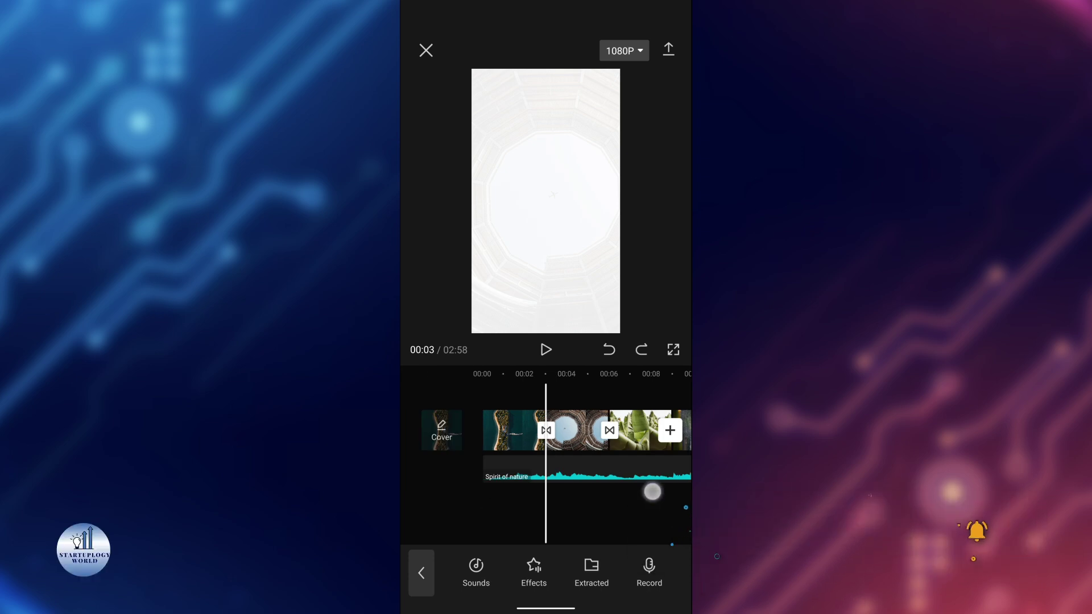
pyautogui.scroll(-2, 604, 493)
pyautogui.scroll(-2, 604, 493)
pyautogui.scroll(-2, 487, 517)
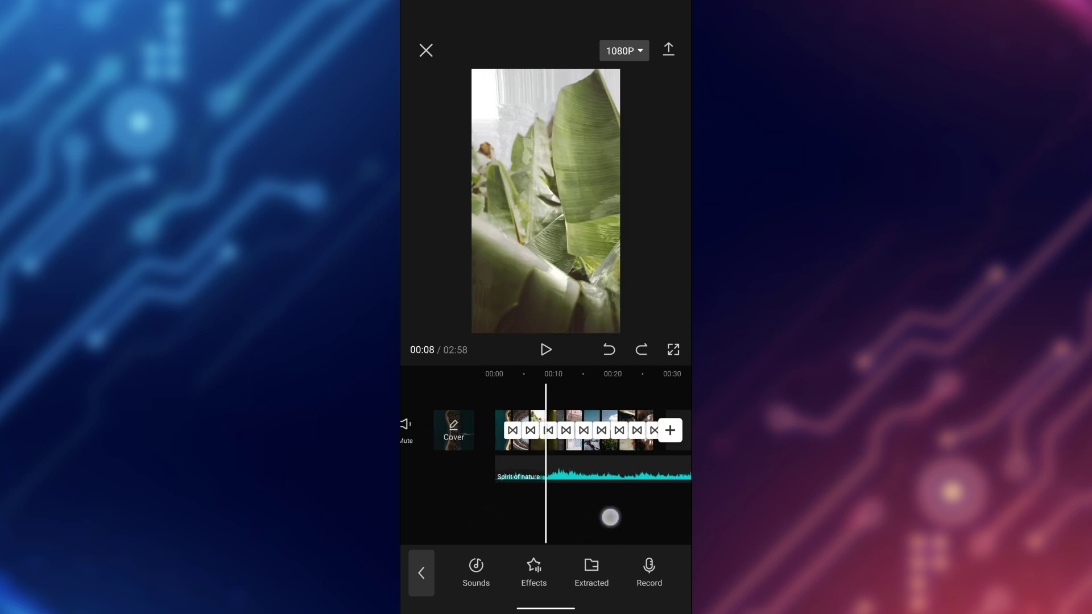
# Turn the Spirit of nature music down to about volume 58 and scroll back to 00:00.
pyautogui.click(606, 469)
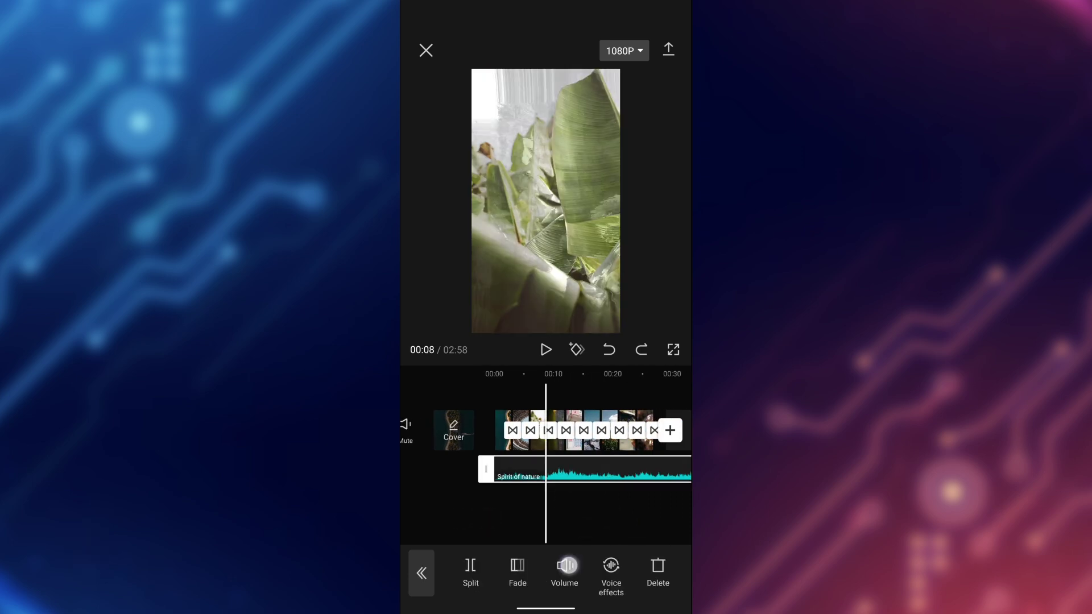
pyautogui.click(567, 565)
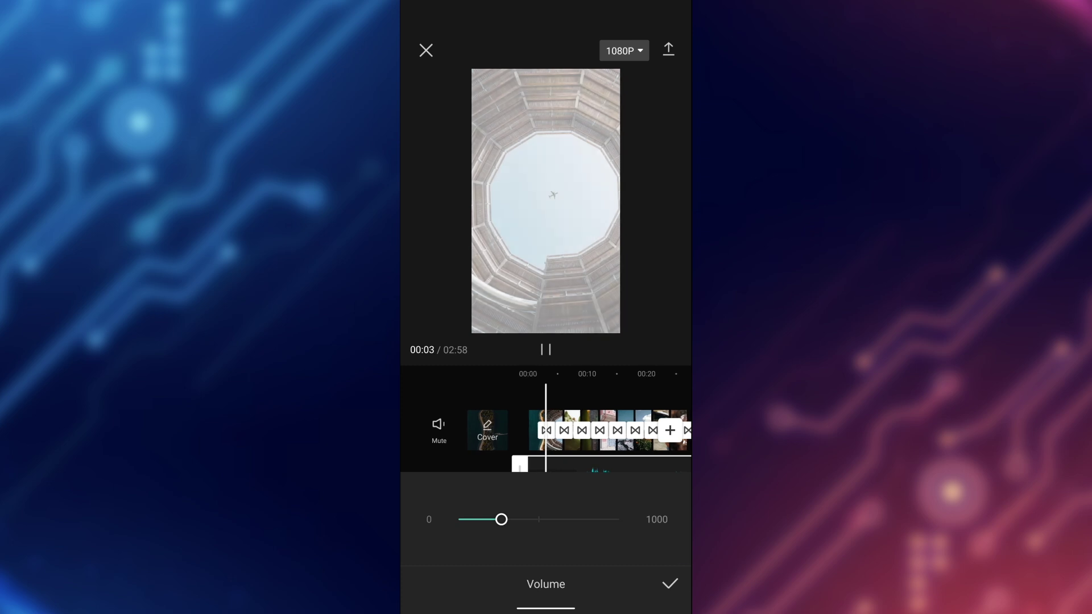
pyautogui.click(670, 583)
pyautogui.moveTo(459, 516); pyautogui.dragTo(514, 521)
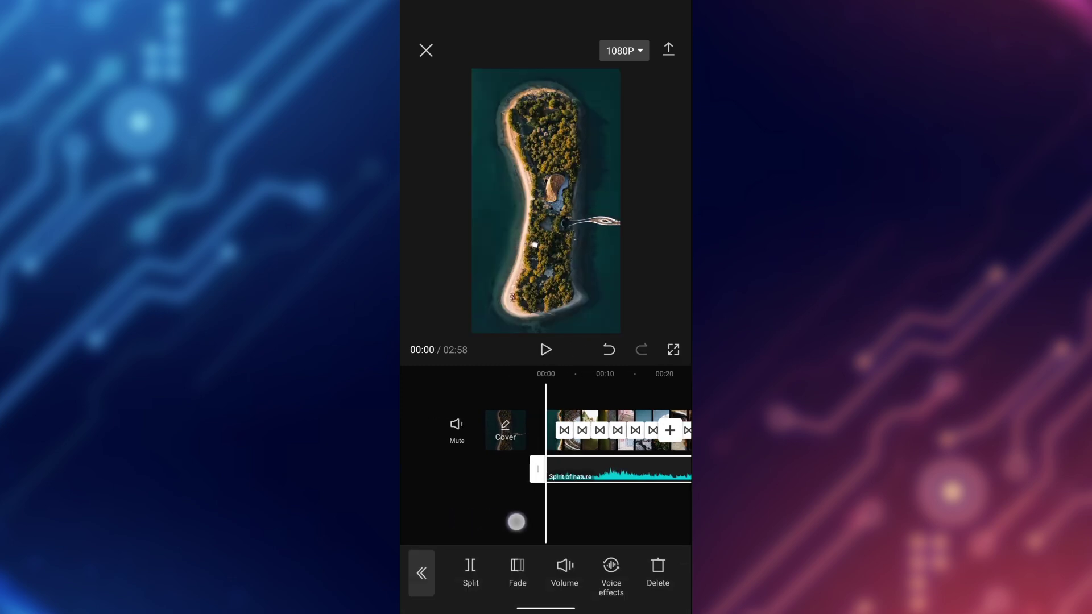
# Apply the Stylish Titles template from the Title category and drag it toward the frame's top.
pyautogui.click(463, 567)
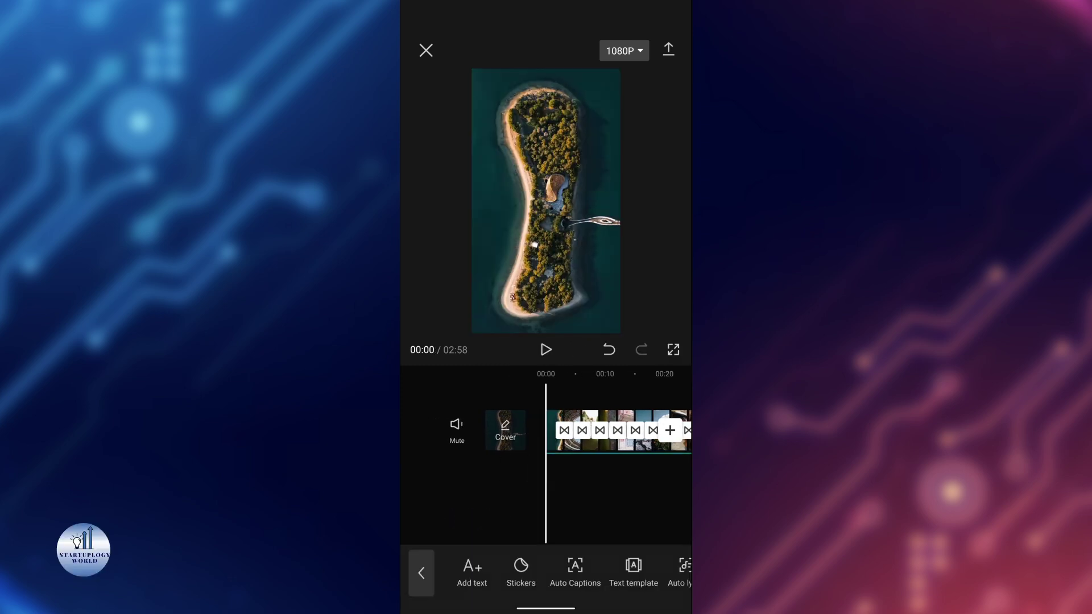
pyautogui.moveTo(611, 572); pyautogui.dragTo(563, 569)
pyautogui.click(583, 565)
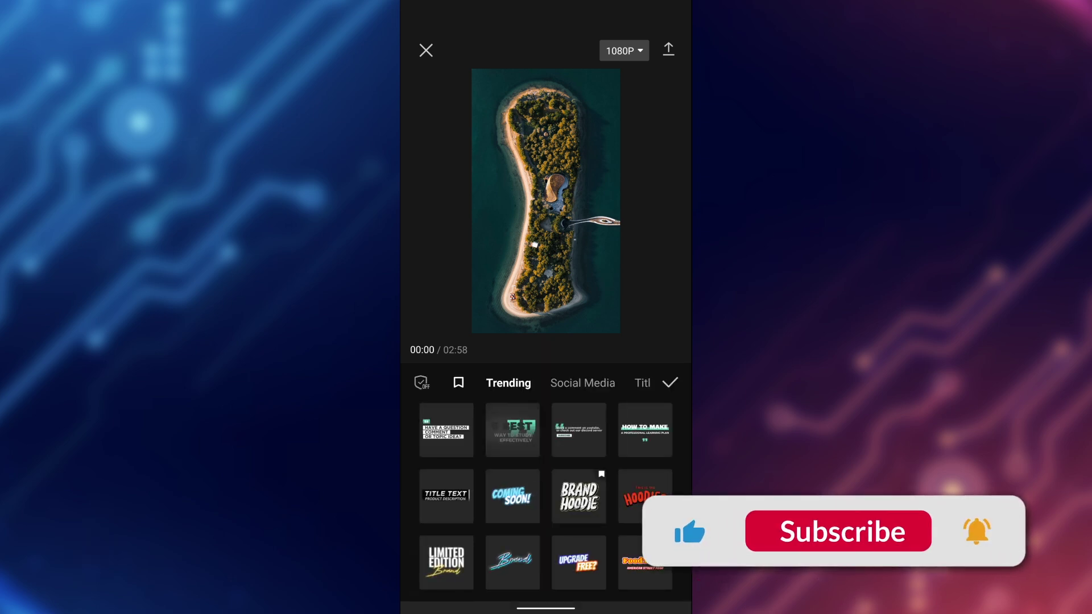
pyautogui.moveTo(633, 486); pyautogui.dragTo(559, 485)
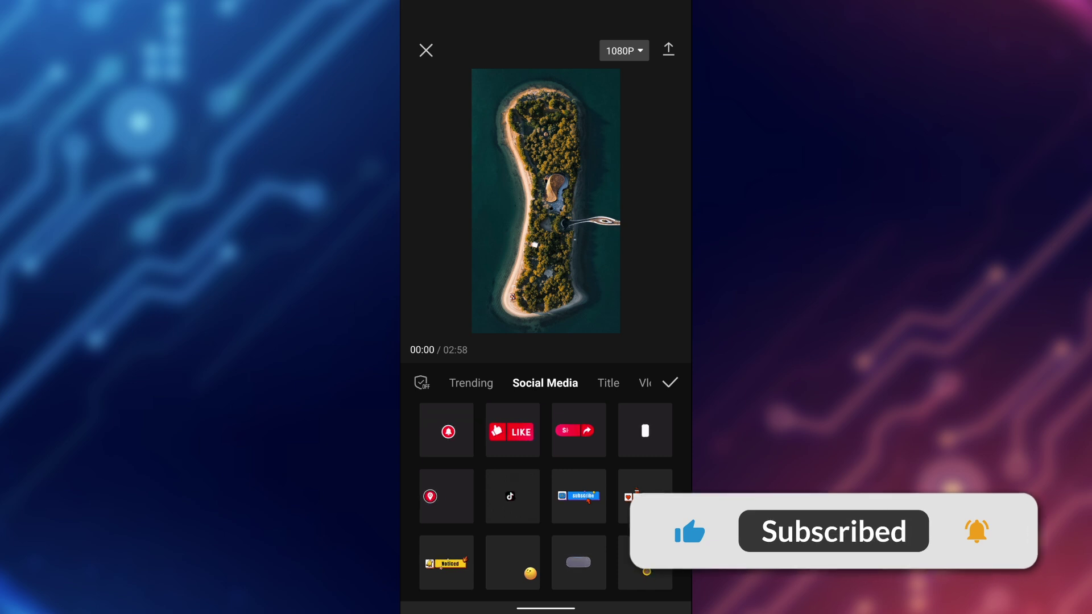
pyautogui.moveTo(633, 495); pyautogui.dragTo(484, 495)
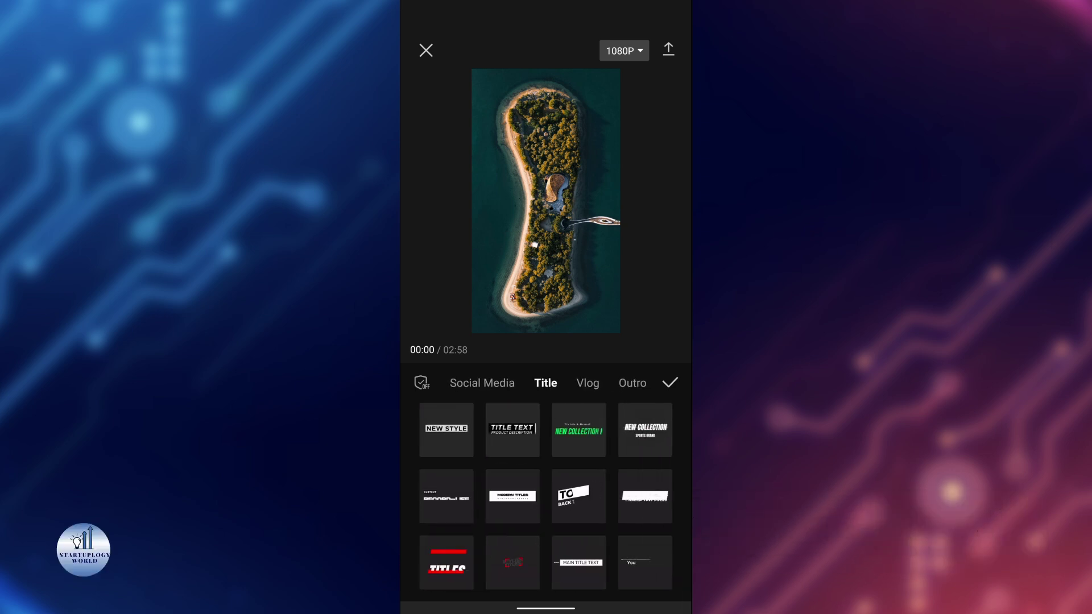
pyautogui.click(512, 563)
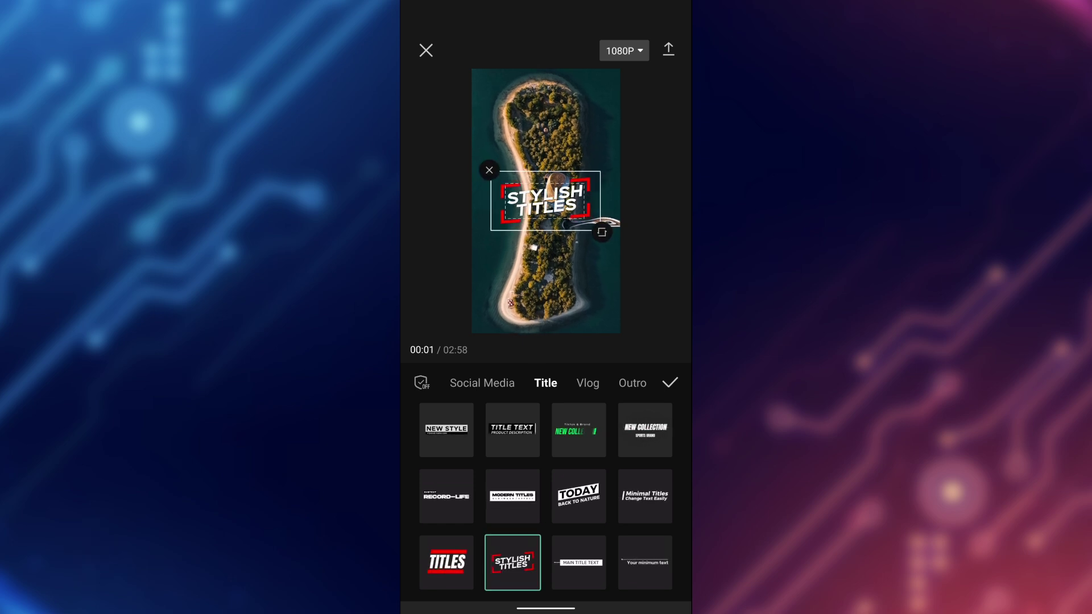
pyautogui.moveTo(545, 200); pyautogui.dragTo(545, 142)
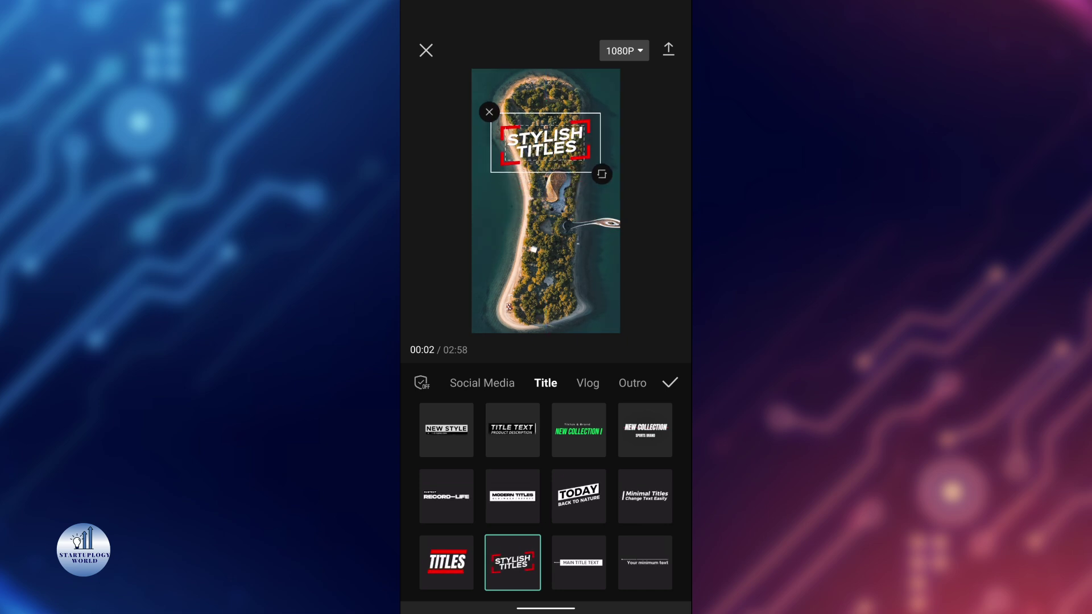
# Confirm the Stylish Titles template and trim the start of its text clip.
pyautogui.click(670, 383)
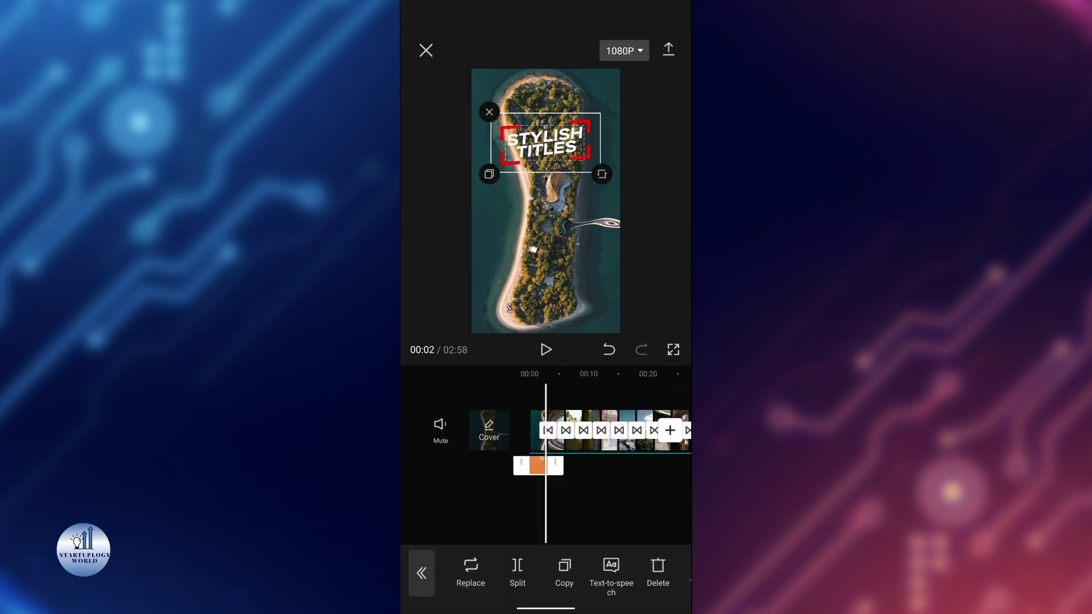
pyautogui.moveTo(633, 487); pyautogui.dragTo(619, 495)
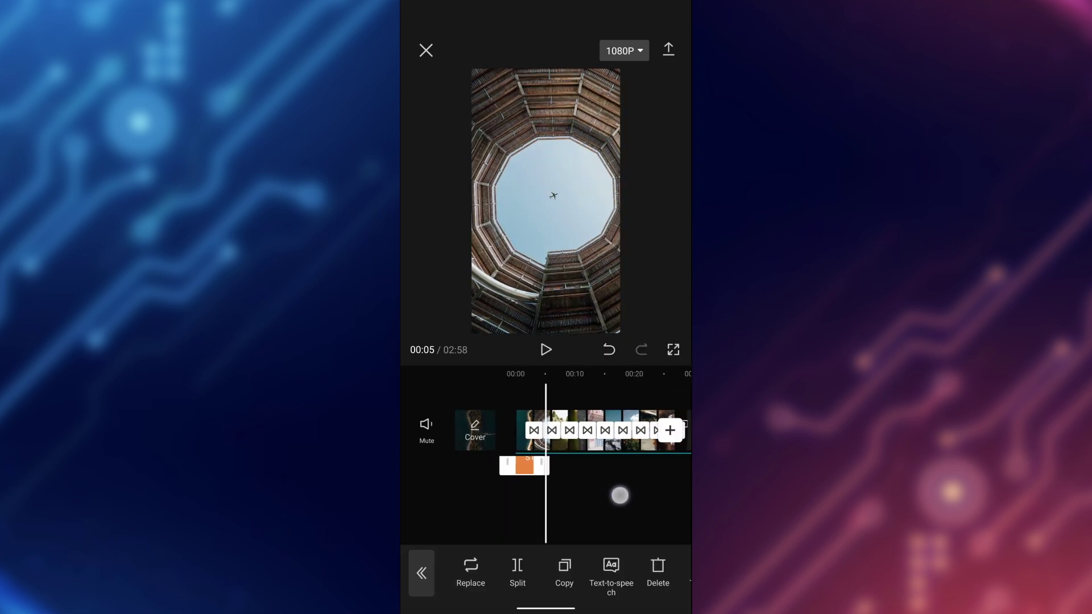
pyautogui.scroll(5, 585, 497)
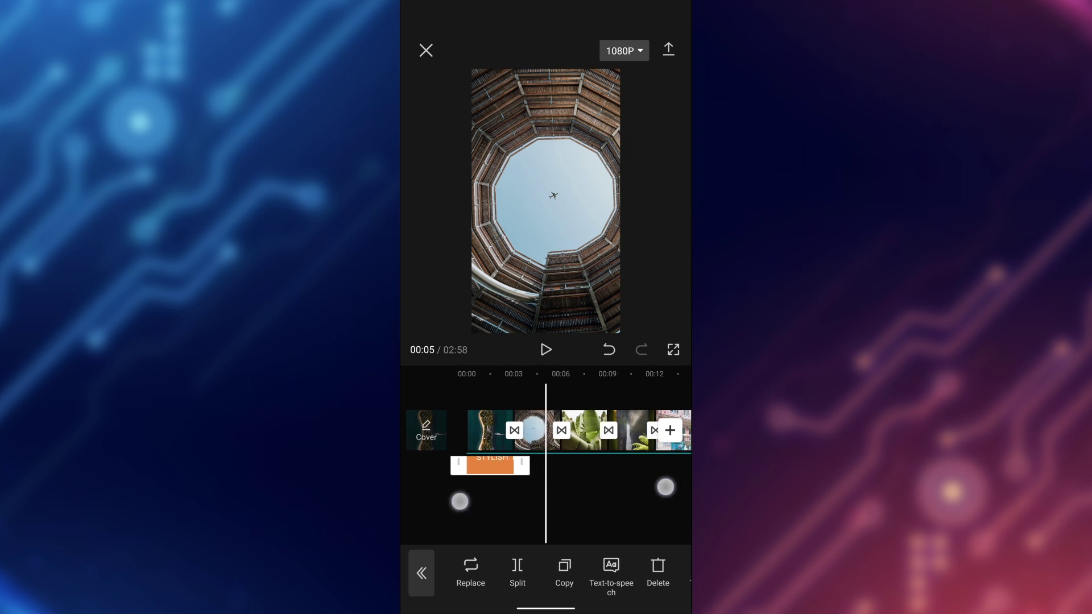
pyautogui.moveTo(594, 490)
pyautogui.mouseDown()
pyautogui.moveTo(604, 502)
pyautogui.moveTo(595, 504)
pyautogui.moveTo(614, 479)
pyautogui.mouseUp()
pyautogui.scroll(3, 563, 500)
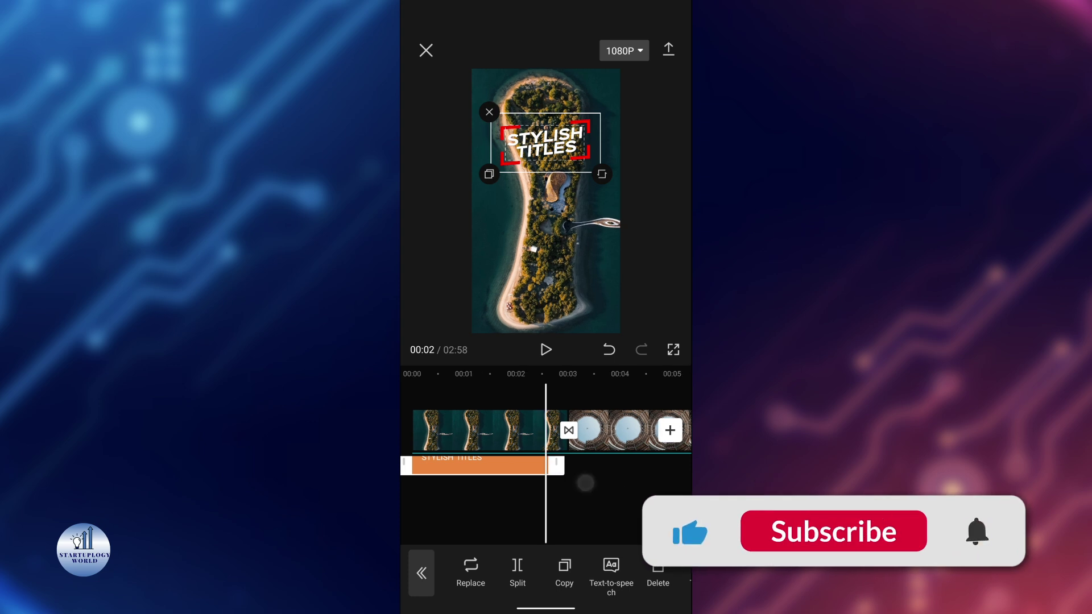
pyautogui.moveTo(478, 507); pyautogui.dragTo(528, 514)
pyautogui.moveTo(470, 482); pyautogui.dragTo(520, 496)
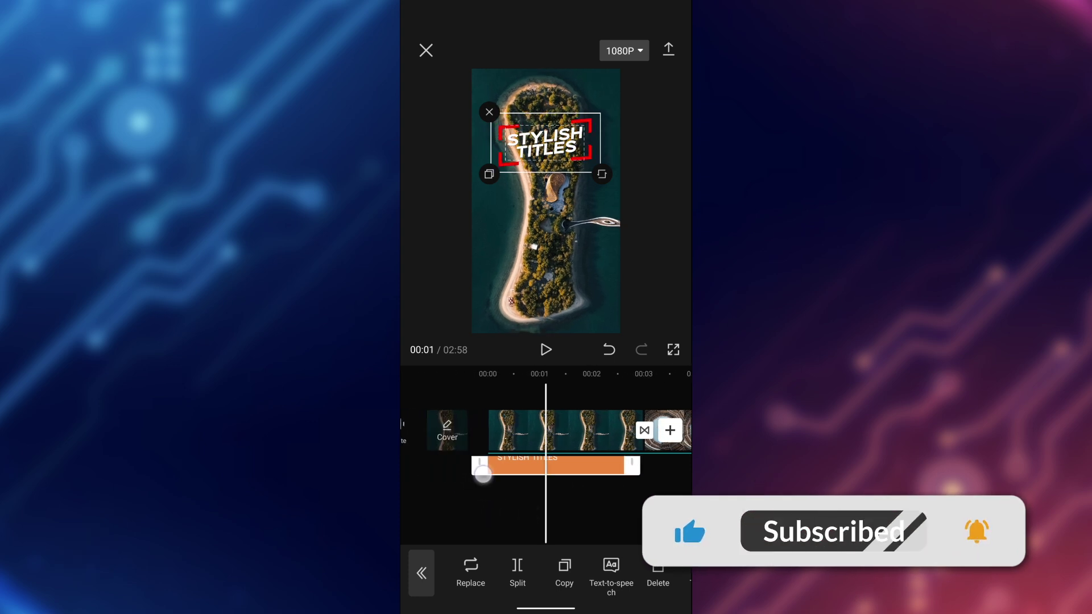
# Shift the STYLISH TITLES clip slightly earlier so it briefly covers the island opening.
pyautogui.moveTo(612, 514); pyautogui.dragTo(579, 516)
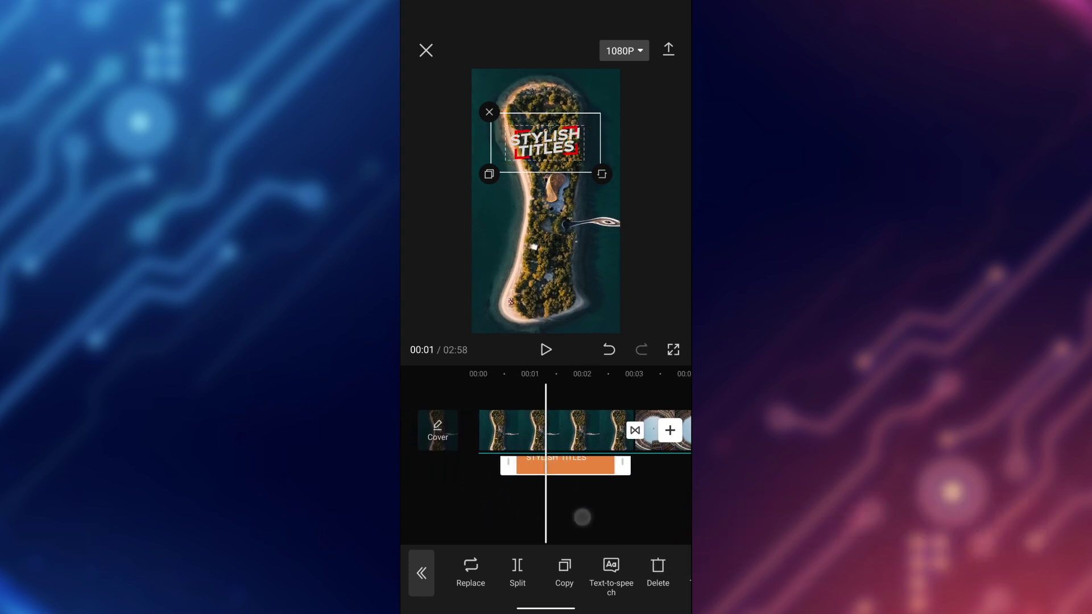
pyautogui.click(614, 500)
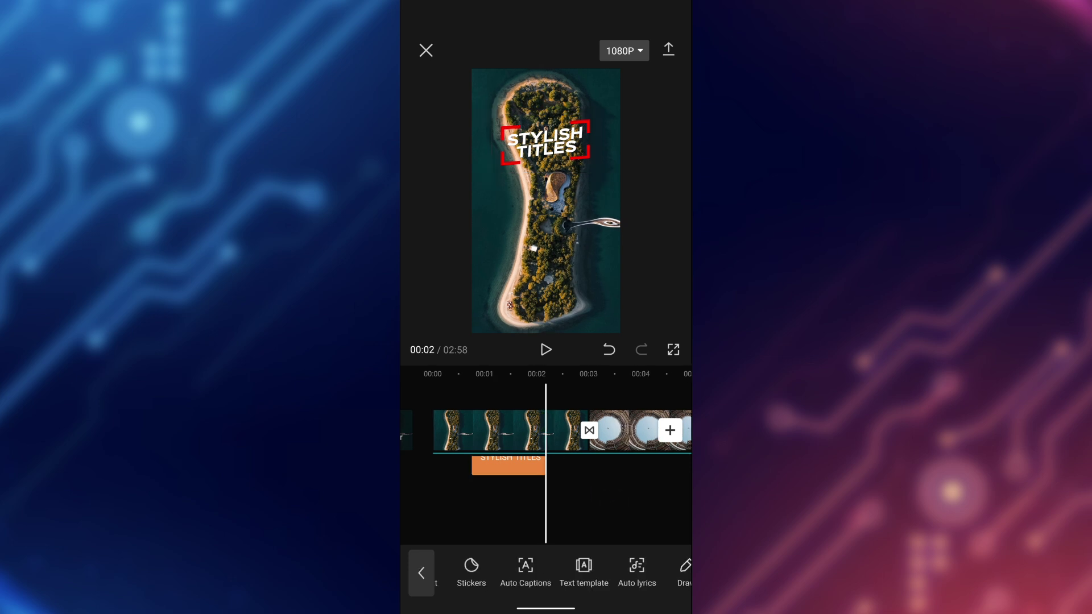
pyautogui.moveTo(612, 489); pyautogui.dragTo(640, 484)
pyautogui.moveTo(566, 471); pyautogui.dragTo(547, 470)
pyautogui.click(614, 496)
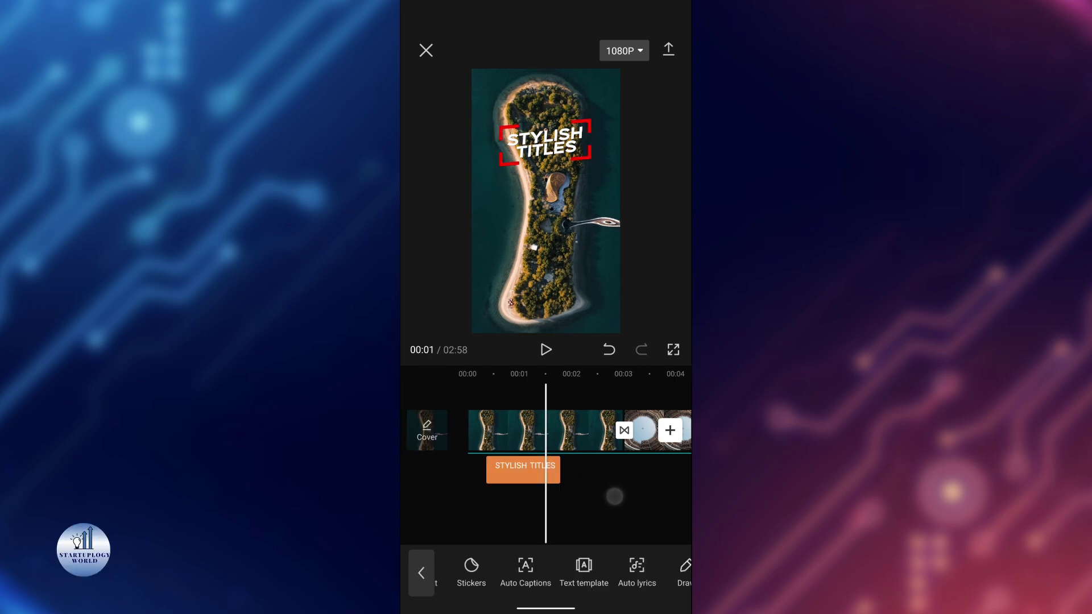
pyautogui.moveTo(641, 493)
pyautogui.mouseDown()
pyautogui.moveTo(602, 494)
pyautogui.moveTo(638, 489)
pyautogui.mouseUp()
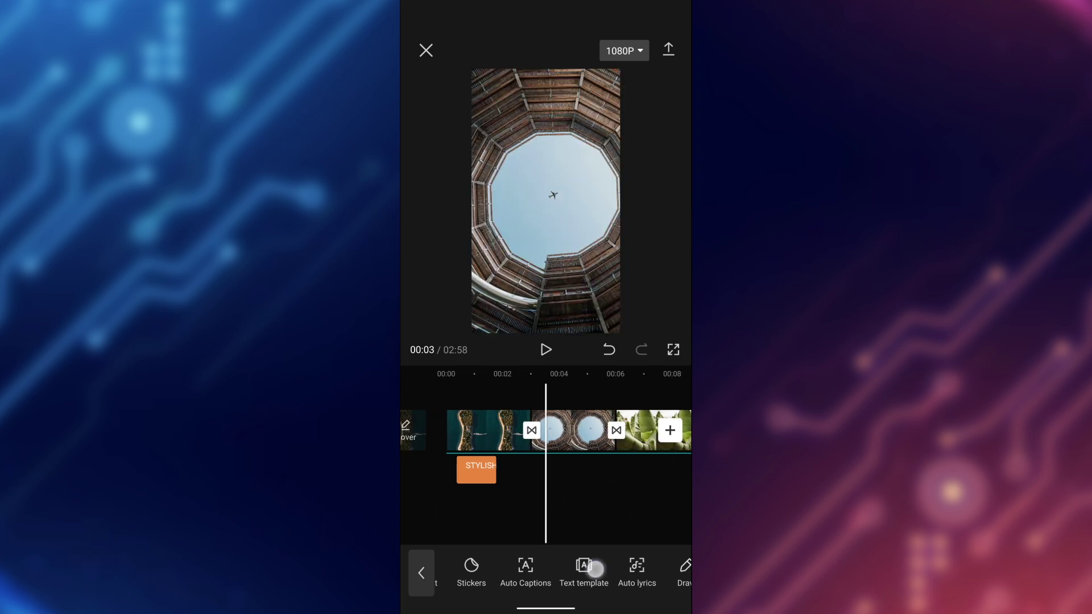
# Apply and confirm the TITLE TEXT / PRODUCT DESCRIPTION template over the tower photo.
pyautogui.click(595, 569)
pyautogui.scroll(-3, 597, 488)
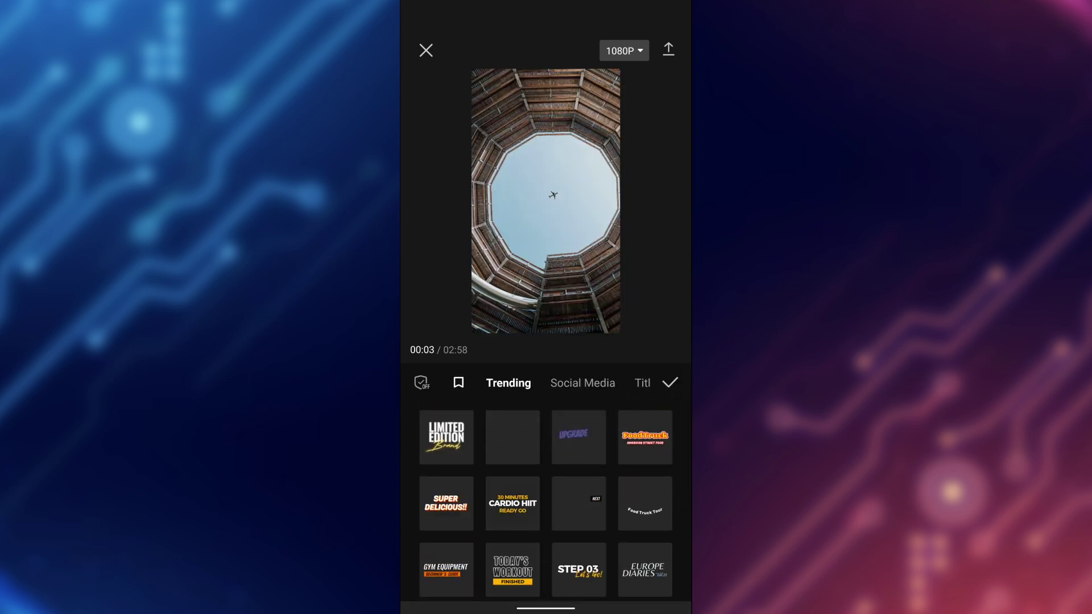
pyautogui.scroll(-2, 546, 501)
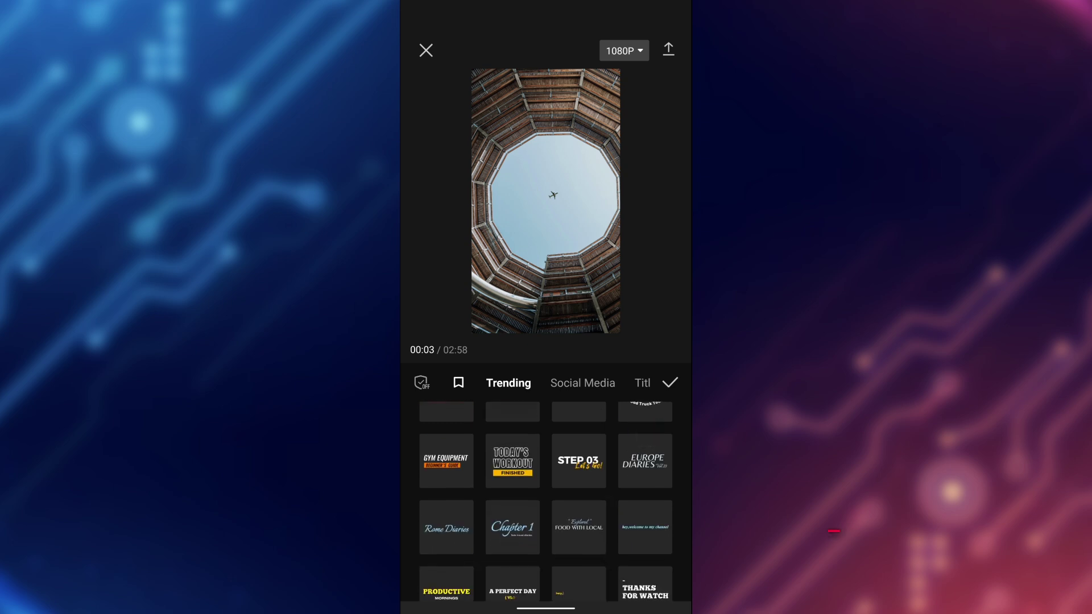
pyautogui.scroll(3, 546, 500)
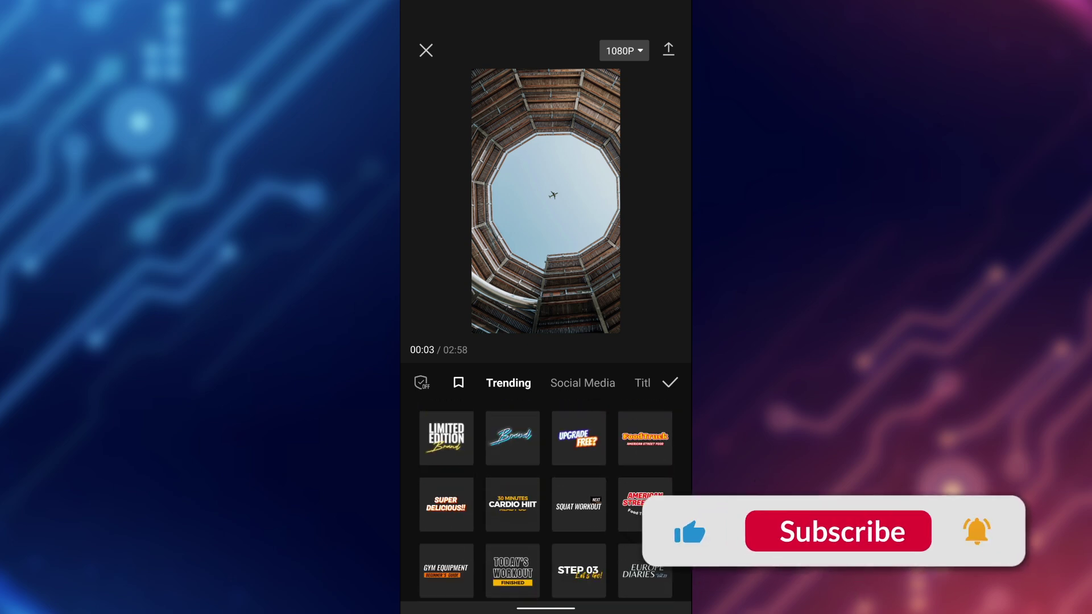
pyautogui.scroll(2, 546, 500)
pyautogui.click(447, 438)
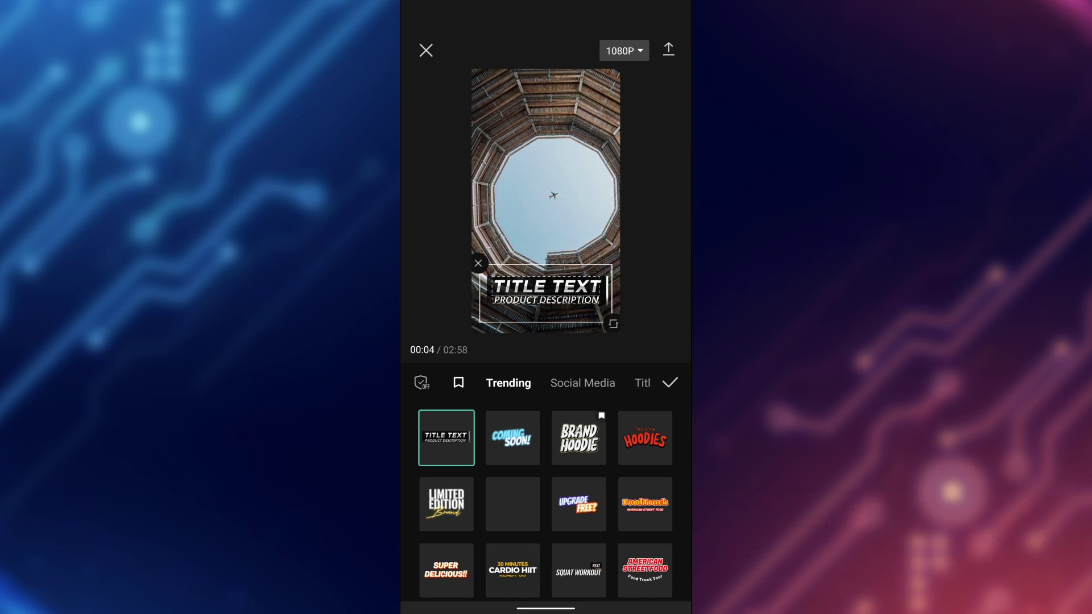
pyautogui.click(670, 382)
# Nudge the TITLE TEXT clip slightly later and return to the slideshow's start.
pyautogui.moveTo(626, 517)
pyautogui.mouseDown()
pyautogui.moveTo(540, 517)
pyautogui.moveTo(625, 484)
pyautogui.mouseUp()
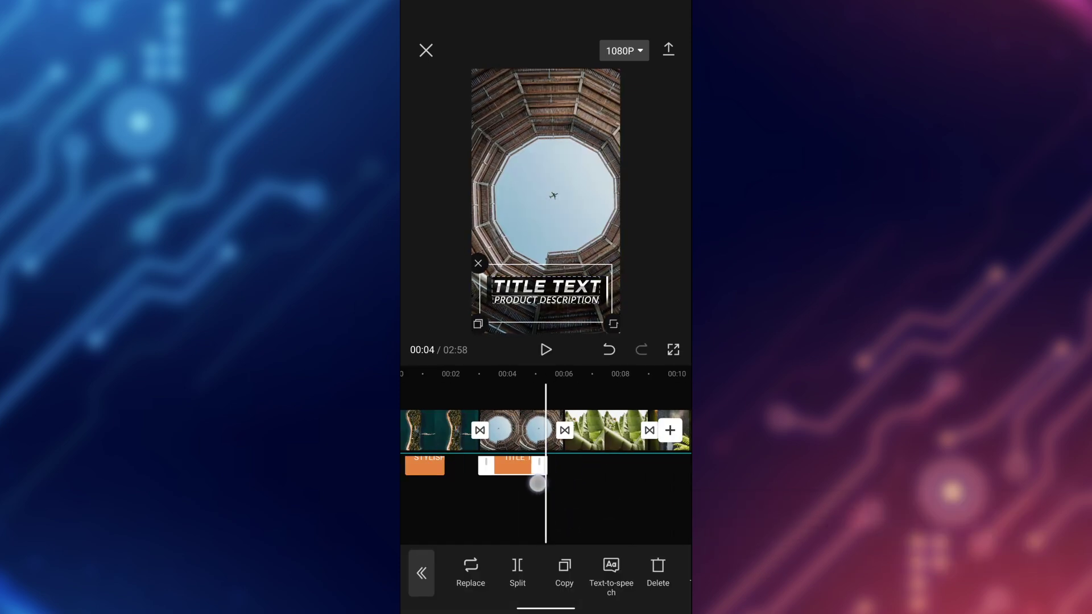
pyautogui.moveTo(538, 484)
pyautogui.mouseDown()
pyautogui.moveTo(560, 483)
pyautogui.moveTo(522, 480)
pyautogui.mouseUp()
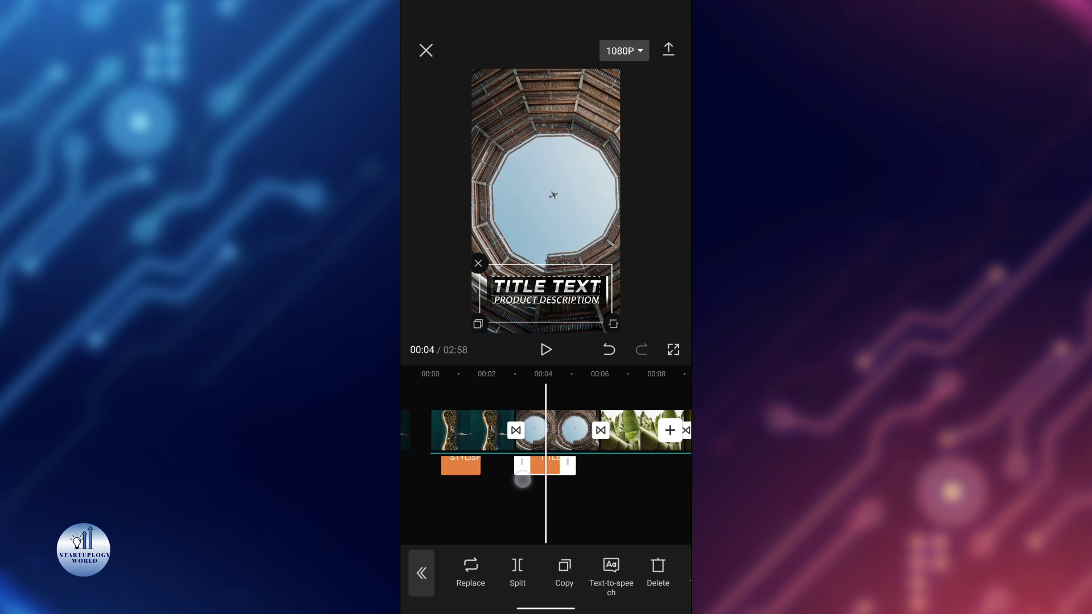
pyautogui.moveTo(602, 504); pyautogui.dragTo(622, 500)
pyautogui.moveTo(570, 469); pyautogui.dragTo(577, 471)
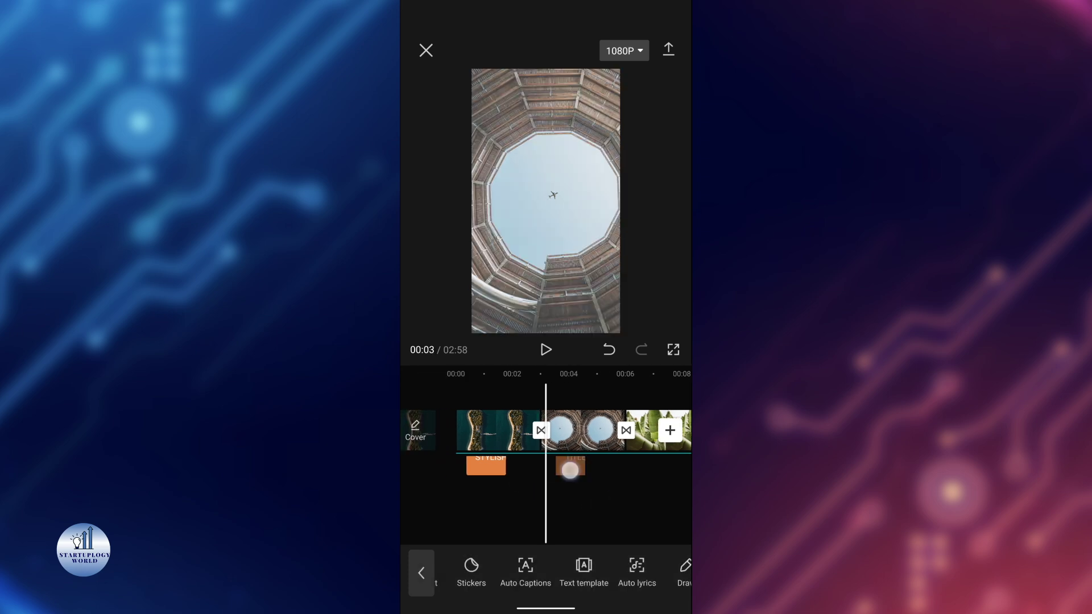
pyautogui.moveTo(639, 497); pyautogui.dragTo(524, 504)
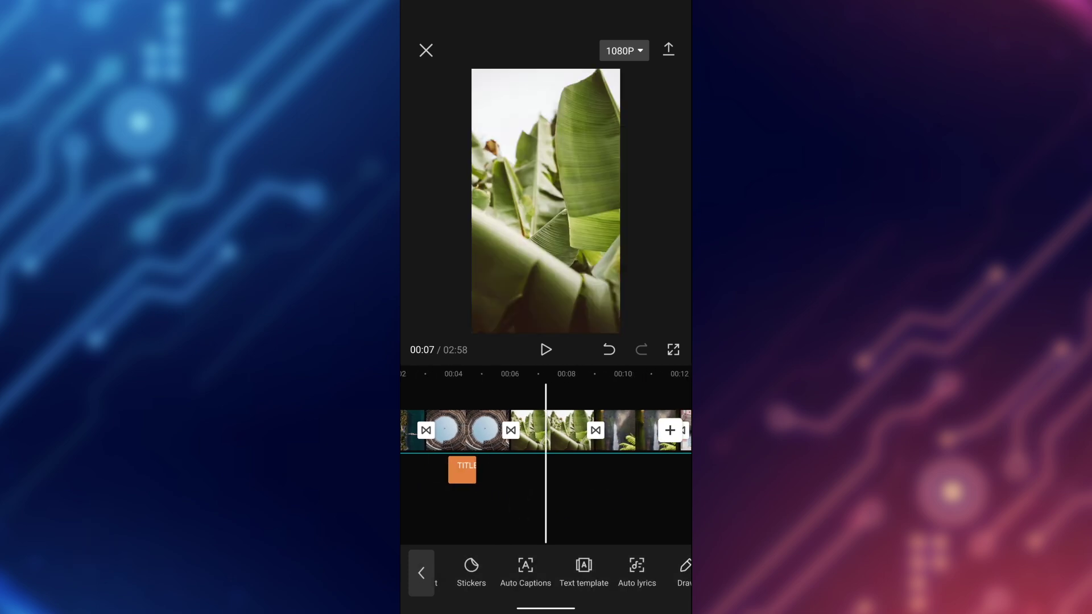
pyautogui.scroll(-5, 500, 506)
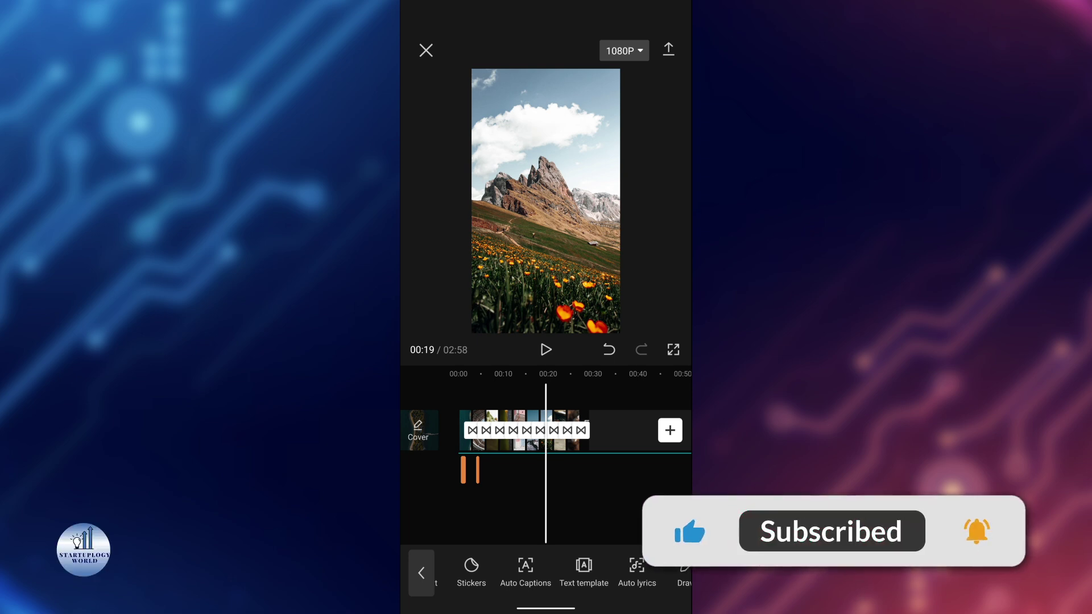
pyautogui.moveTo(588, 477)
pyautogui.mouseDown()
pyautogui.moveTo(658, 491)
pyautogui.moveTo(544, 499)
pyautogui.moveTo(667, 494)
pyautogui.mouseUp()
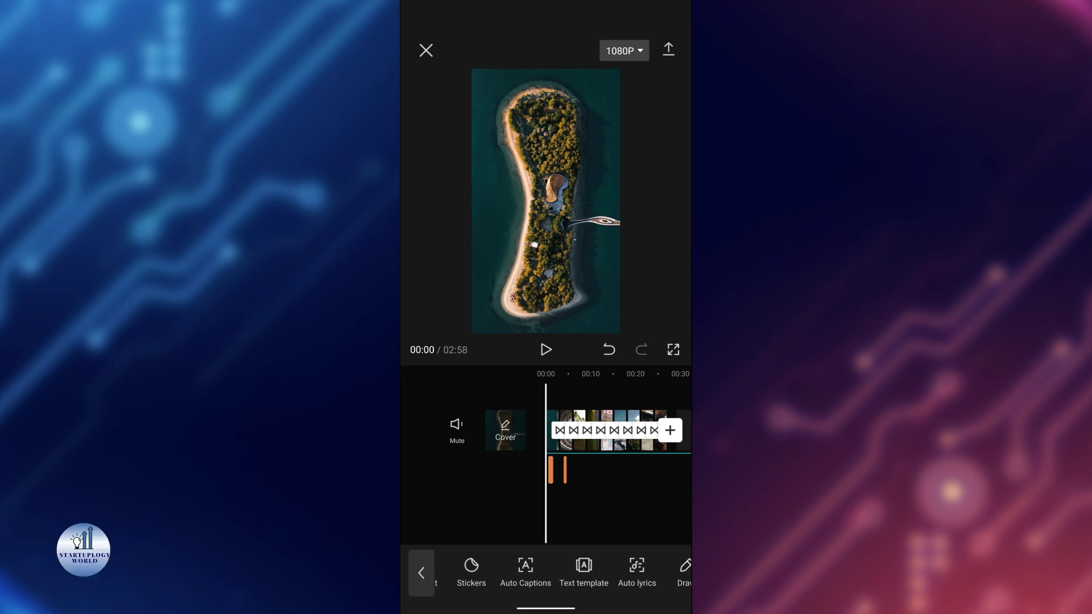
# Open the export resolution settings showing 1080p at 30 fps.
pyautogui.click(628, 51)
# Close the resolution panel and start exporting the slideshow at 1080p.
pyautogui.click(633, 50)
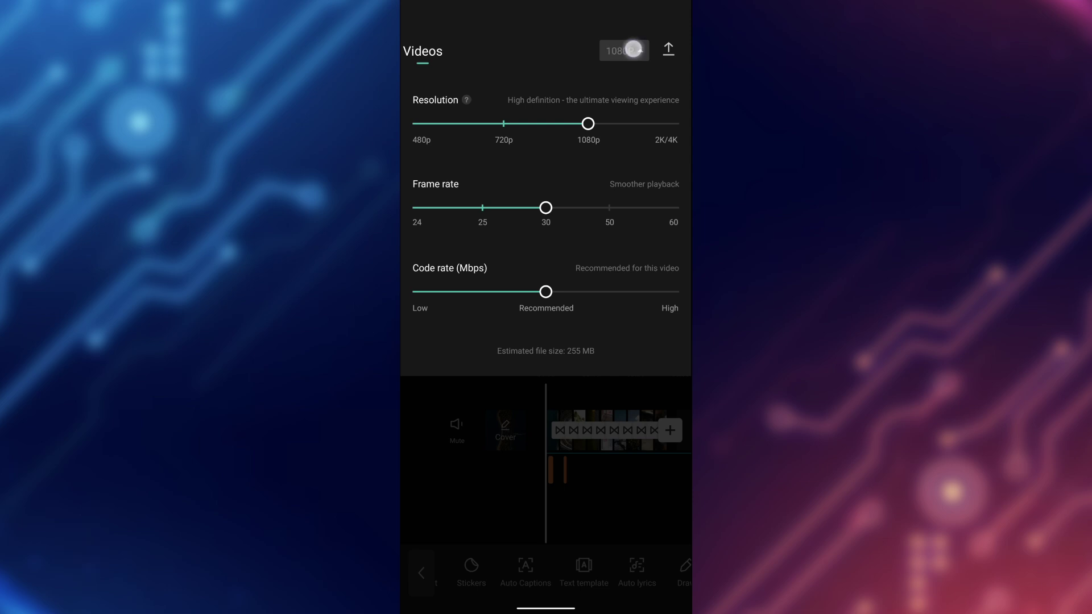
pyautogui.click(672, 47)
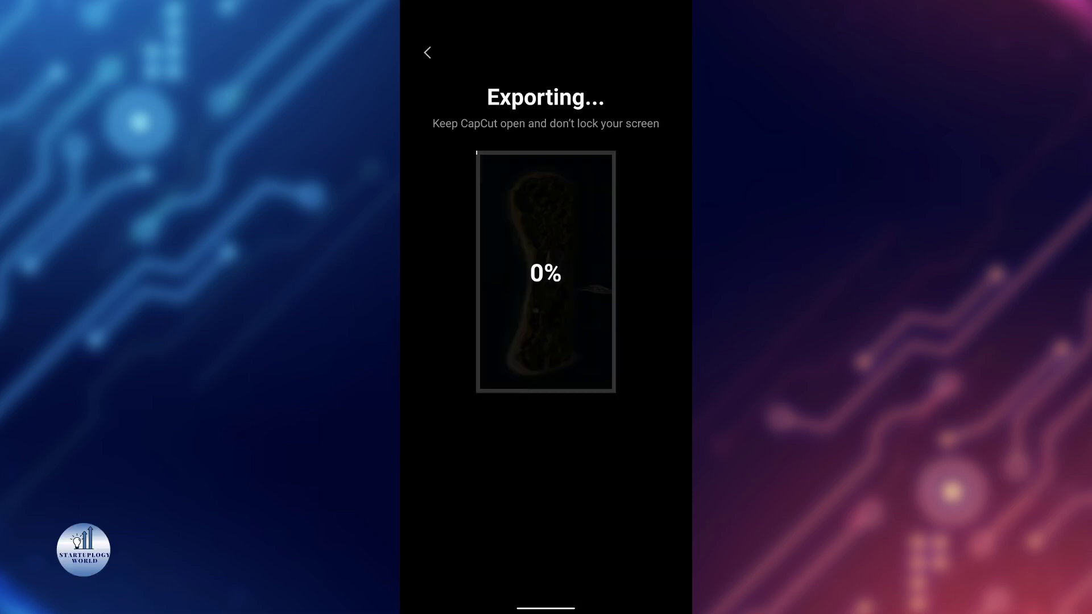